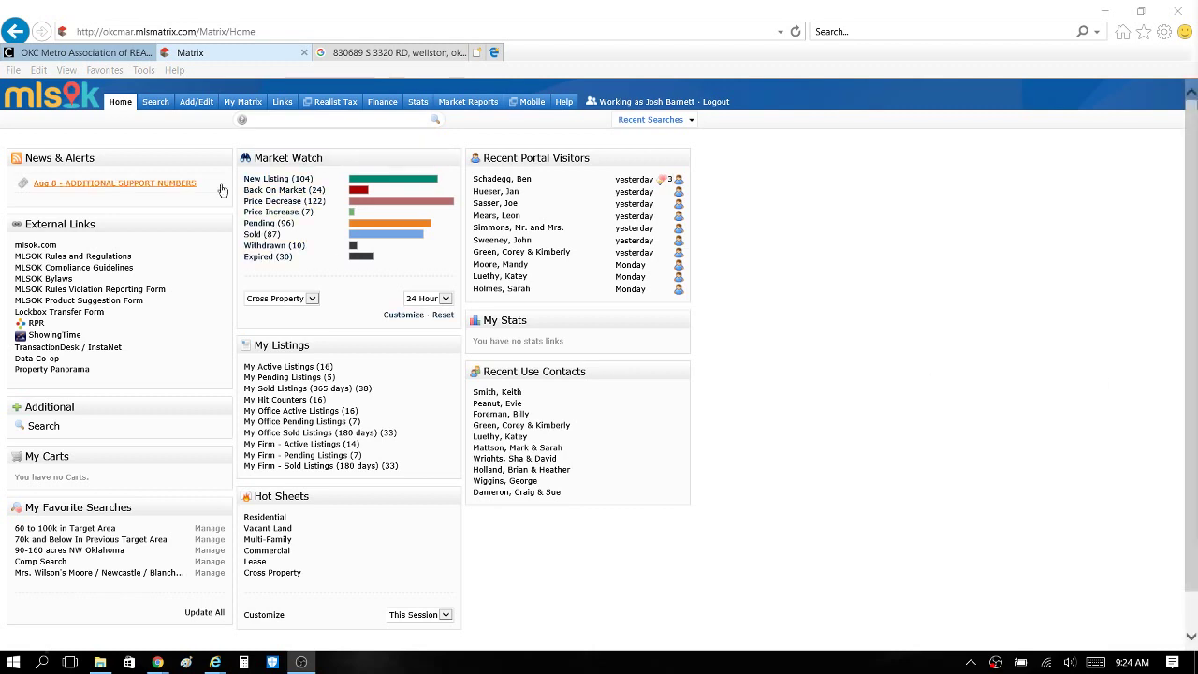
Step: Drop open the My Matrix menu in the top navigation bar
mouse_move(246, 106)
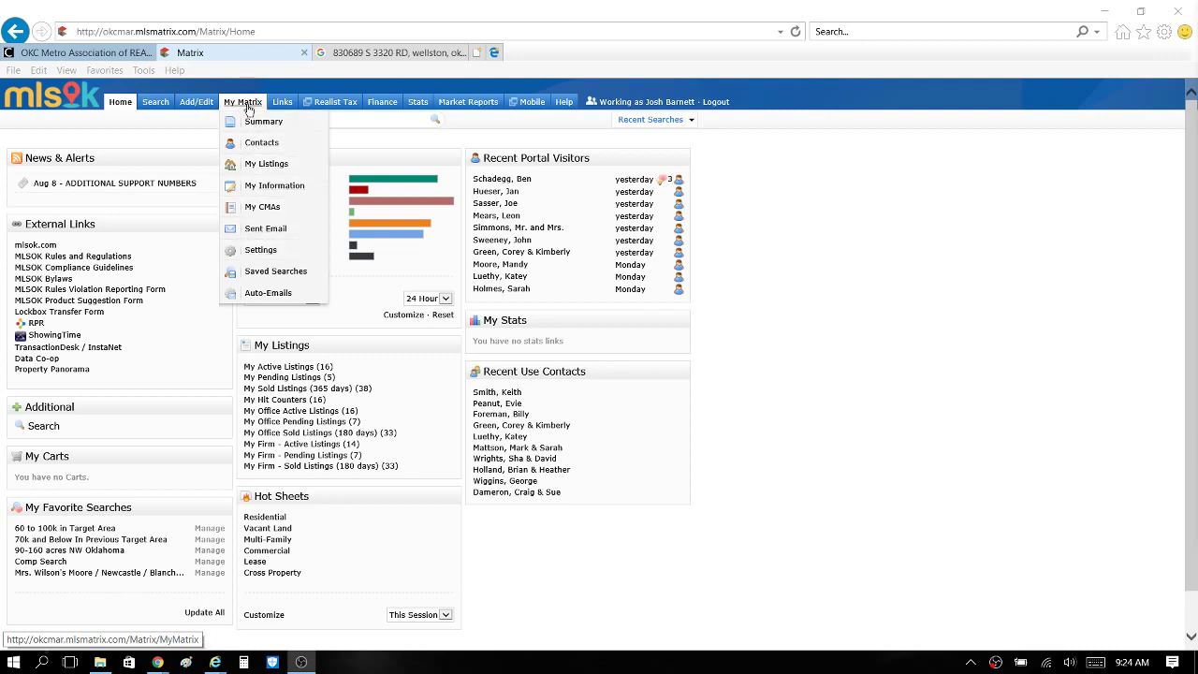
Step: Go to My Matrix Settings > My Information > Header & Footer to view the current banner
left_click(266, 252)
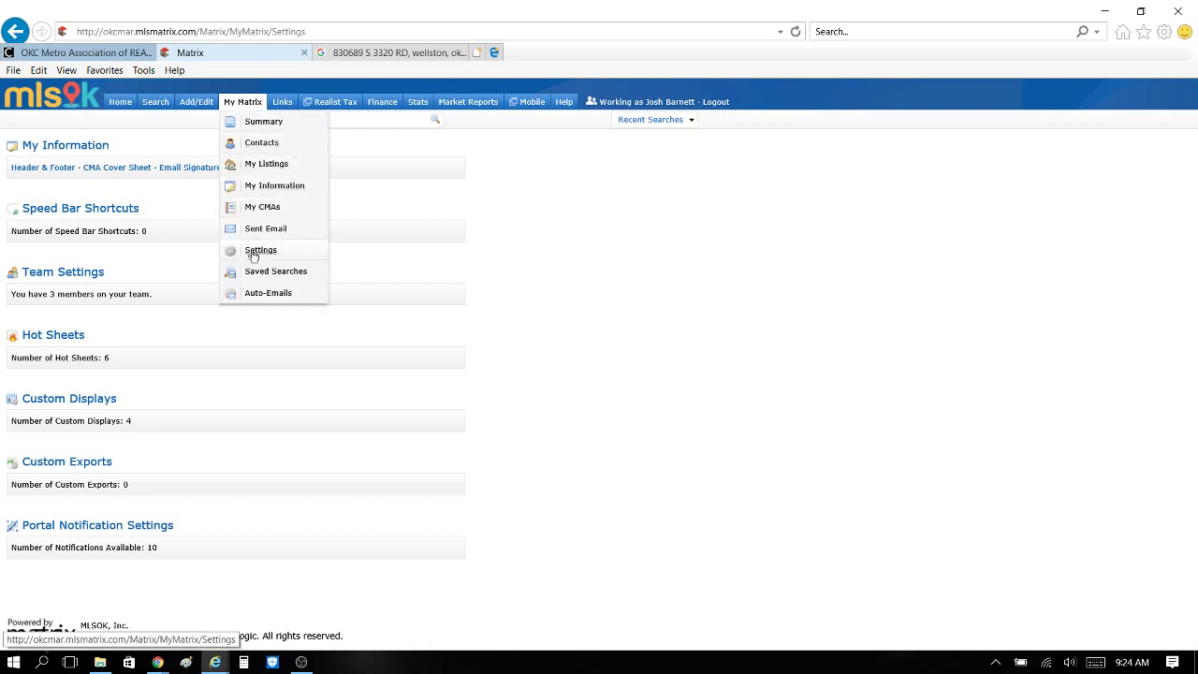
left_click(256, 191)
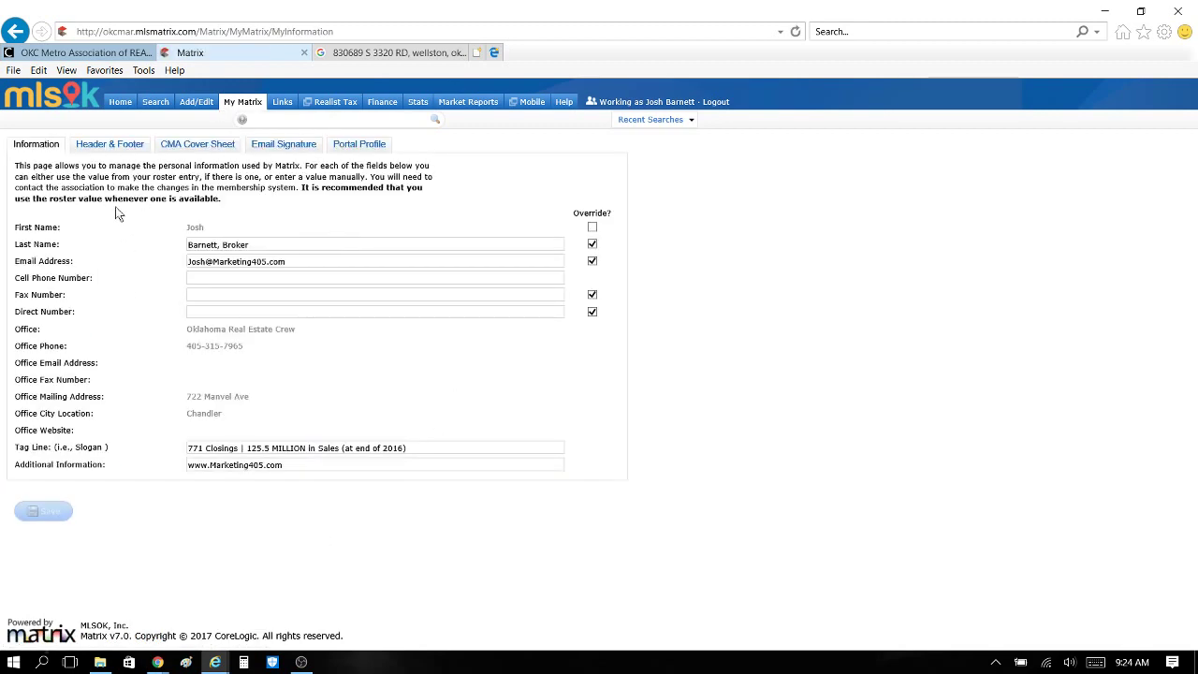
left_click(111, 145)
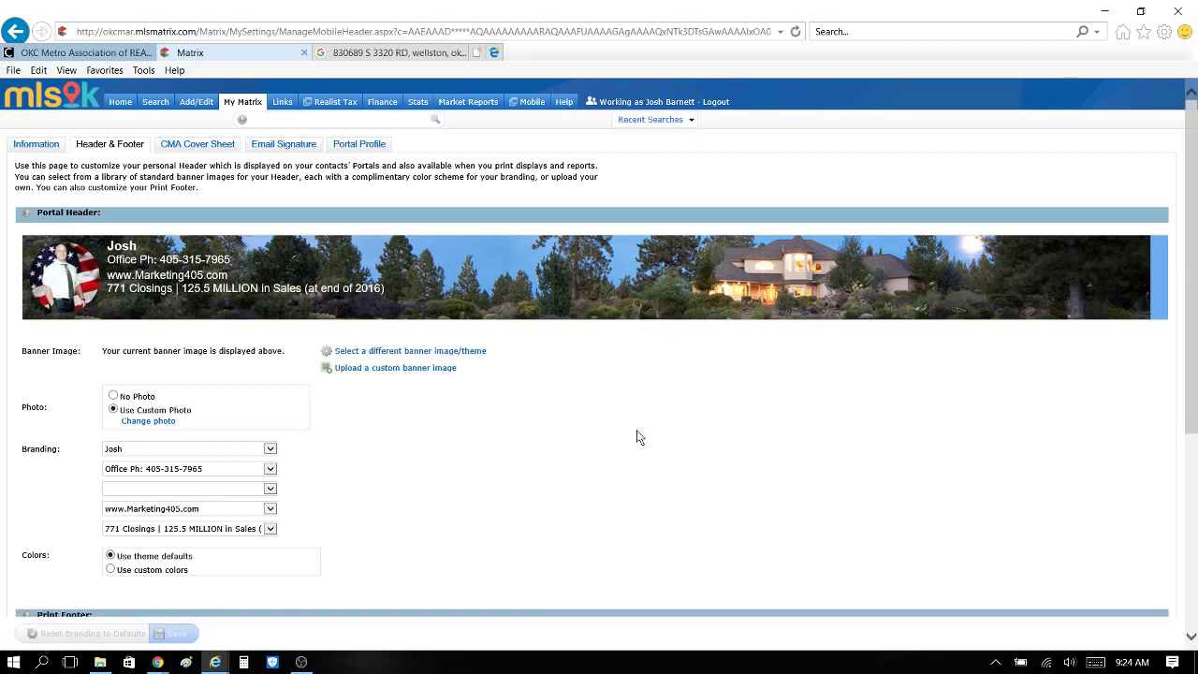
scroll(625, 444, "down", 1)
scroll(627, 443, "up", 1)
Step: Return to the Header & Footer settings and open the banner theme library
left_click(440, 352)
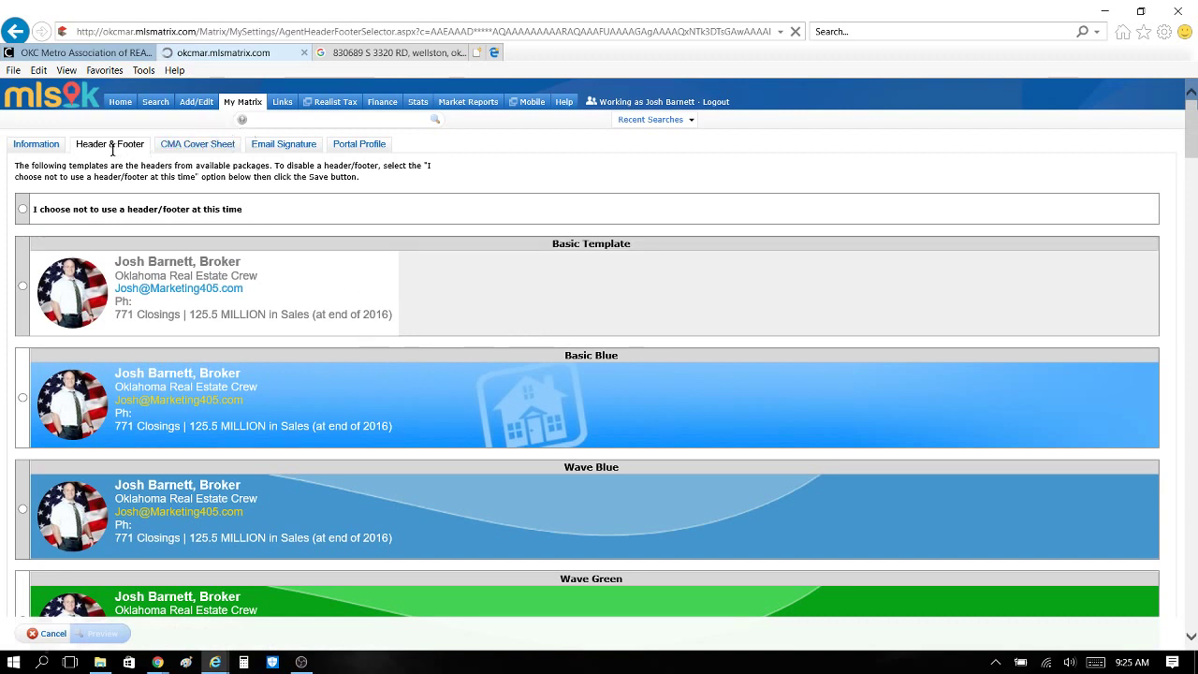
mouse_move(243, 108)
left_click(250, 184)
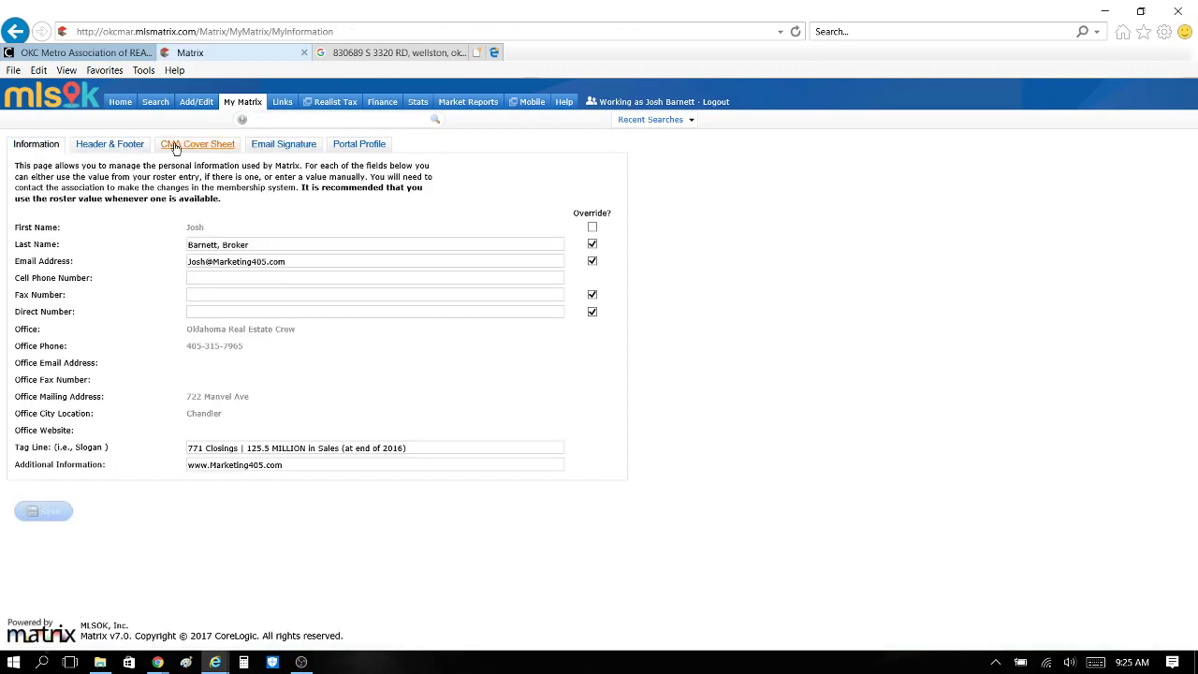
left_click(128, 147)
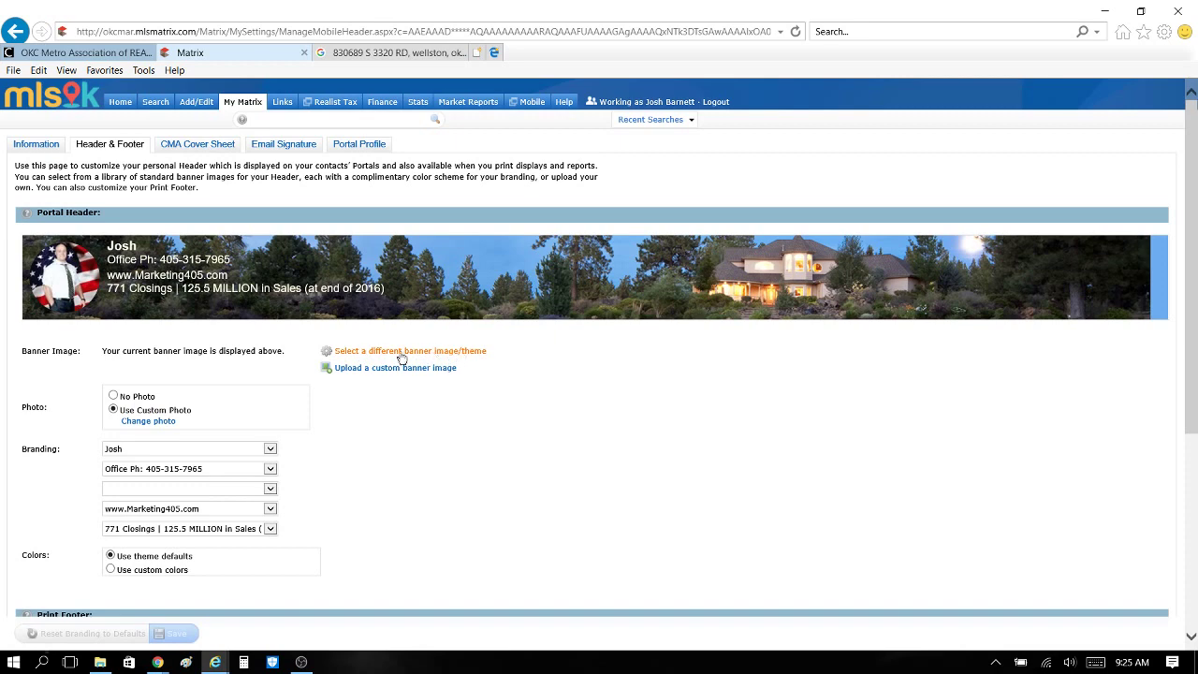
left_click(394, 358)
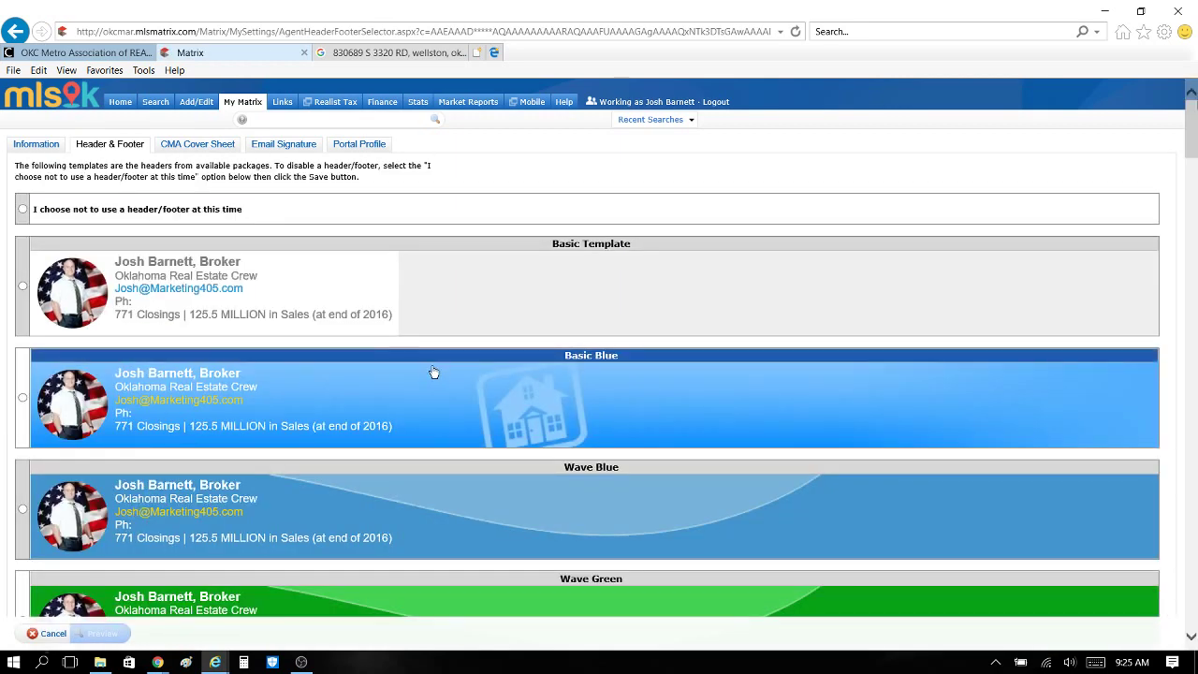
Step: Browse the banner templates past Flag, Angle Orange, Beach Chairs, Blue Sofa and Boardwalk
scroll(589, 278, "down", 1)
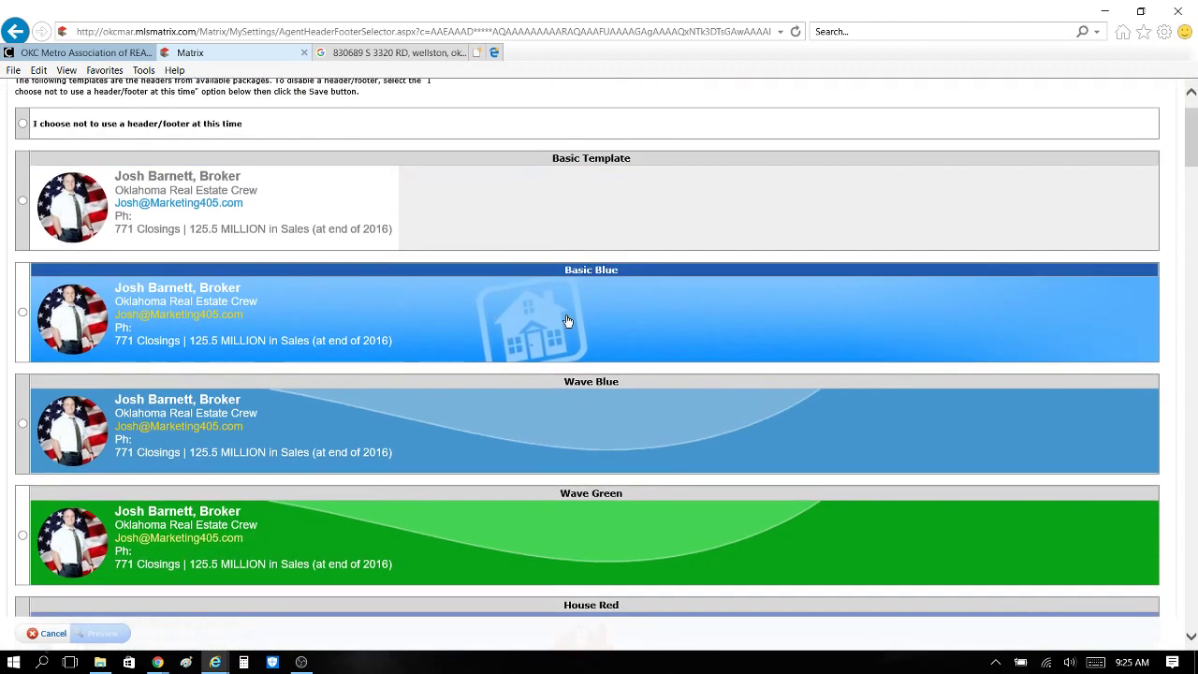
scroll(550, 319, "down", 1)
scroll(567, 324, "down", 3)
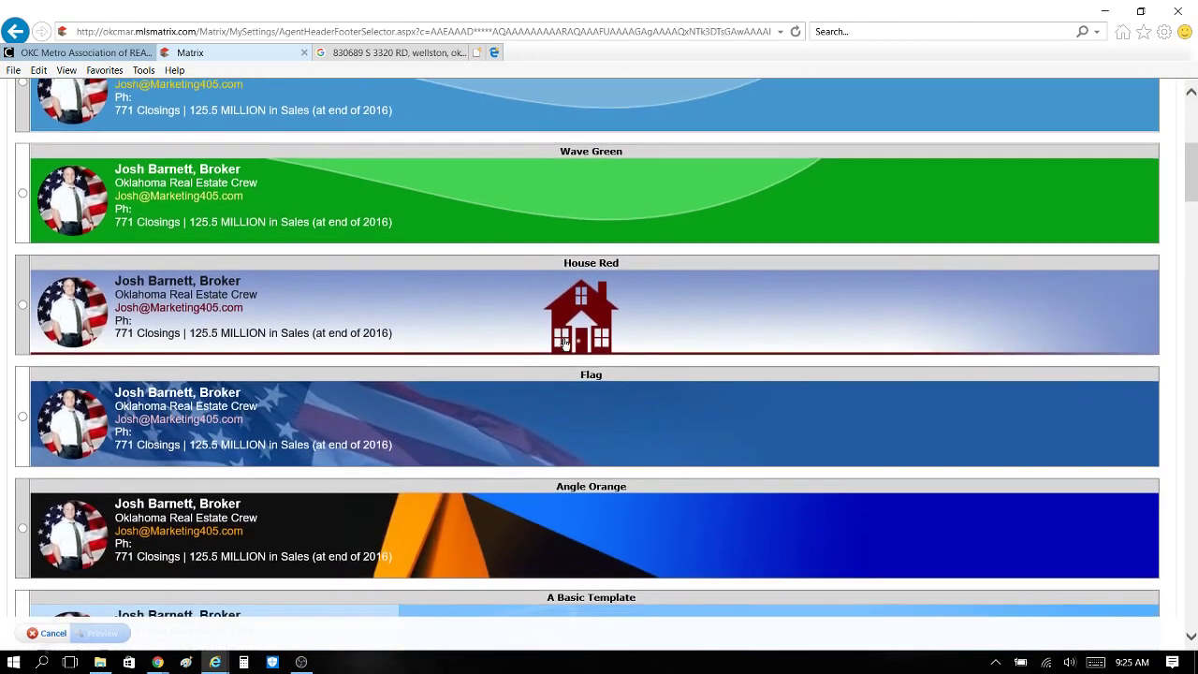
scroll(572, 309, "down", 3)
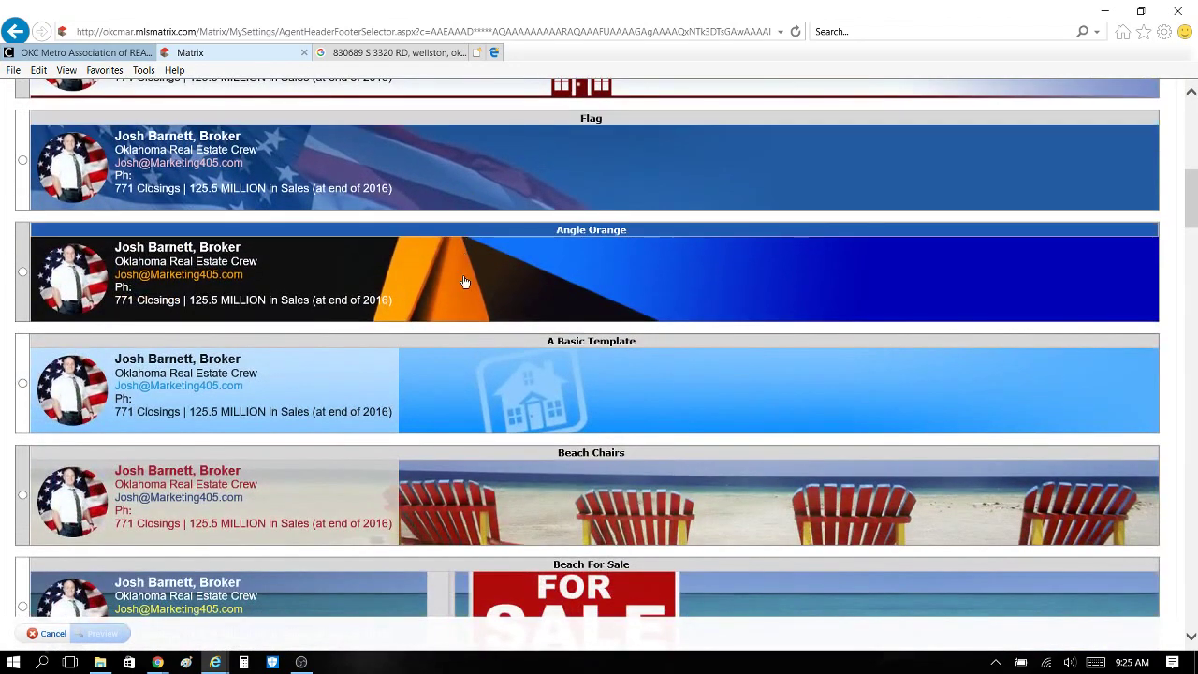
scroll(468, 276, "down", 1)
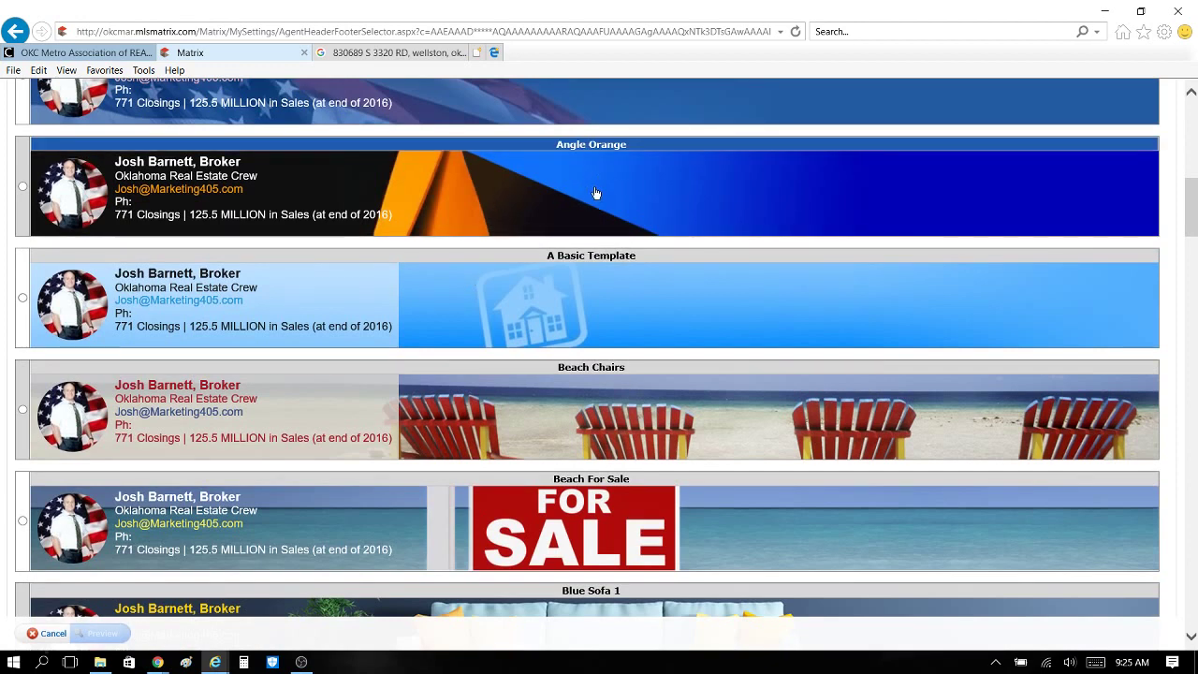
scroll(595, 197, "down", 1)
scroll(551, 221, "down", 1)
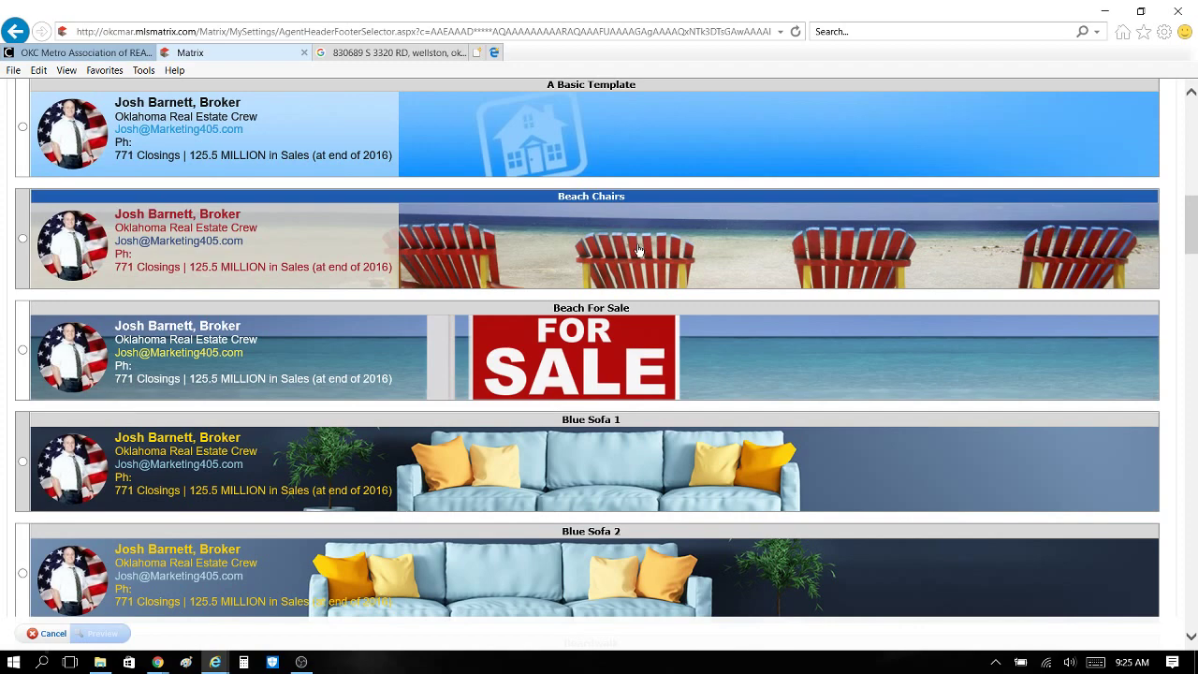
scroll(636, 251, "down", 1)
scroll(594, 247, "down", 1)
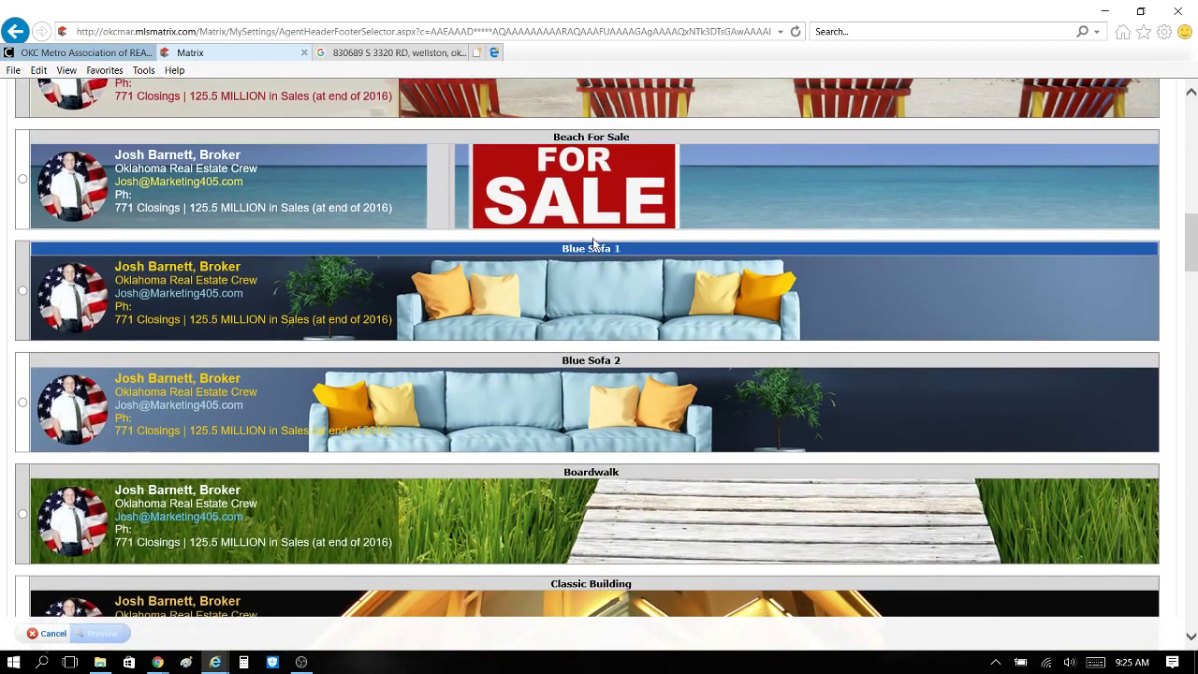
scroll(592, 247, "down", 1)
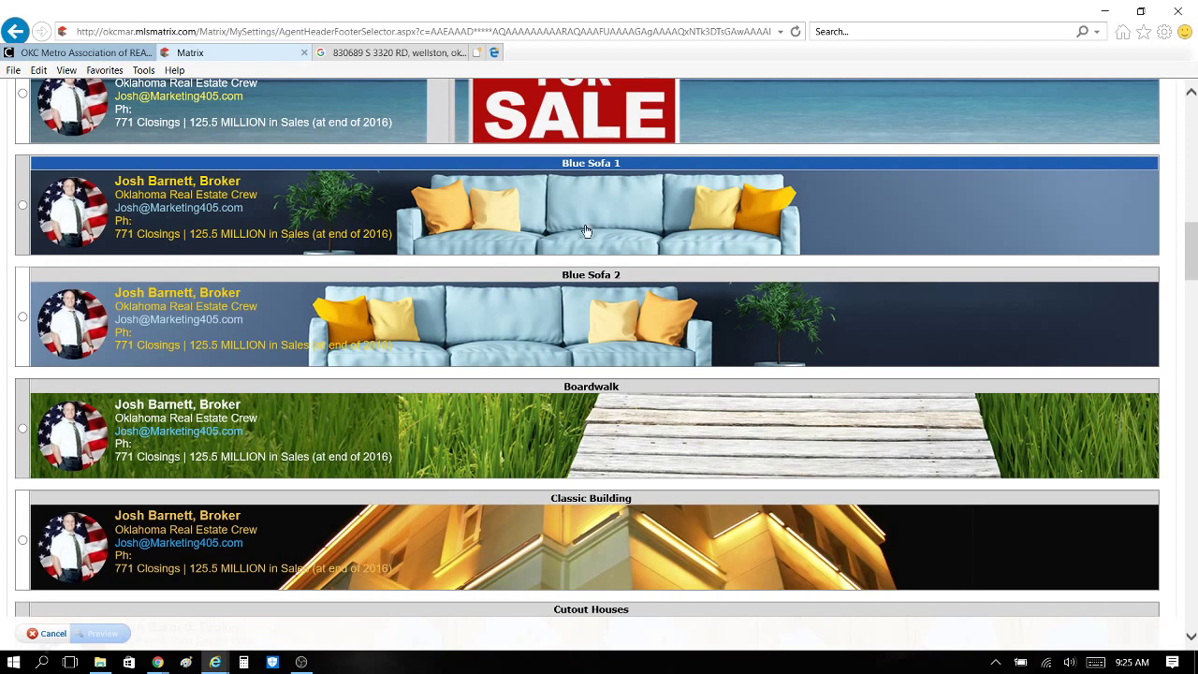
scroll(667, 234, "down", 1)
scroll(660, 244, "down", 1)
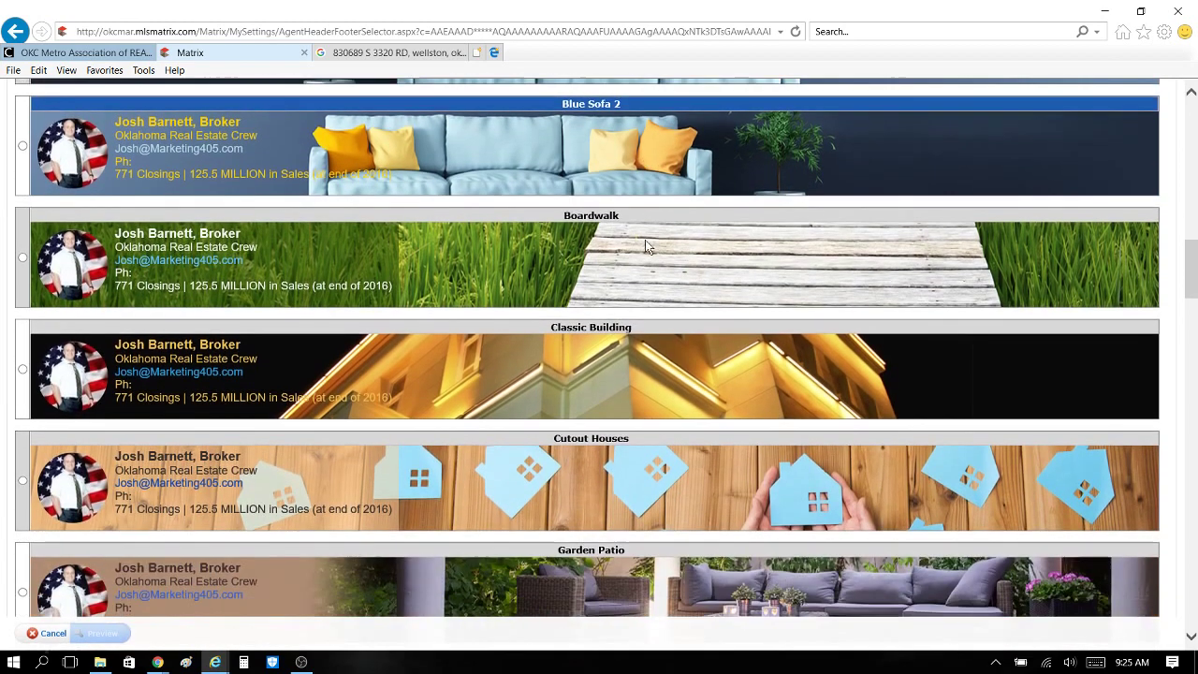
scroll(543, 206, "down", 1)
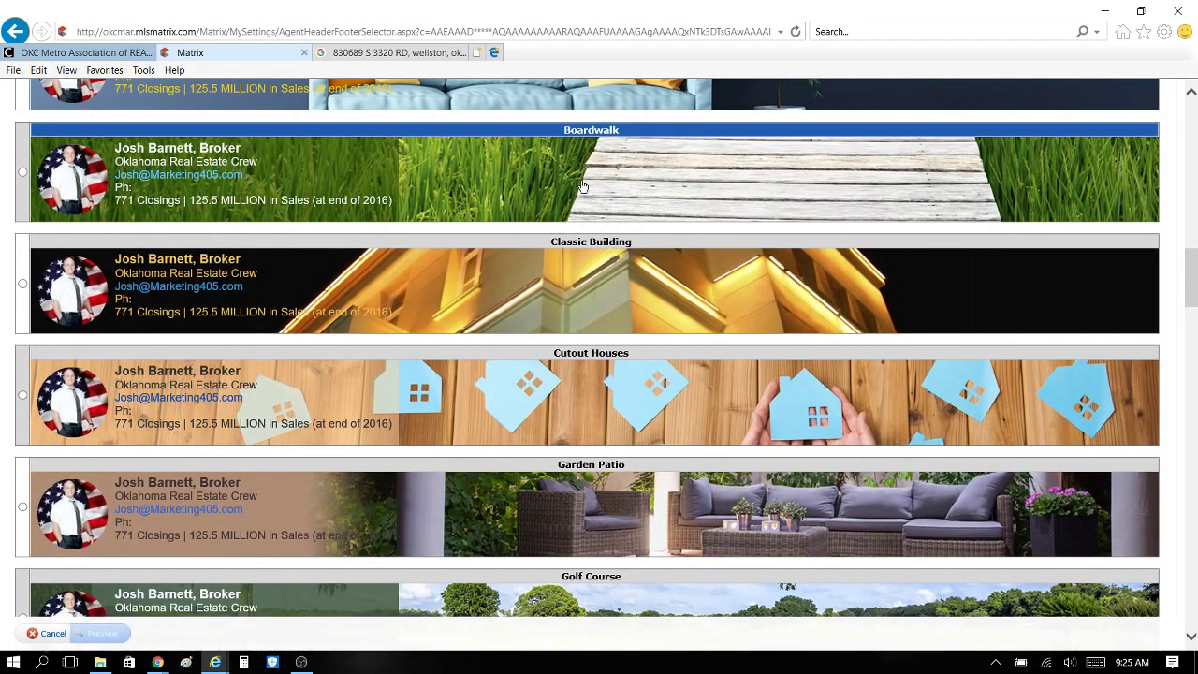
Step: Scroll the template list down to Home Panorama, House at Night, Kitchen and Lakeside Town
scroll(713, 191, "down", 1)
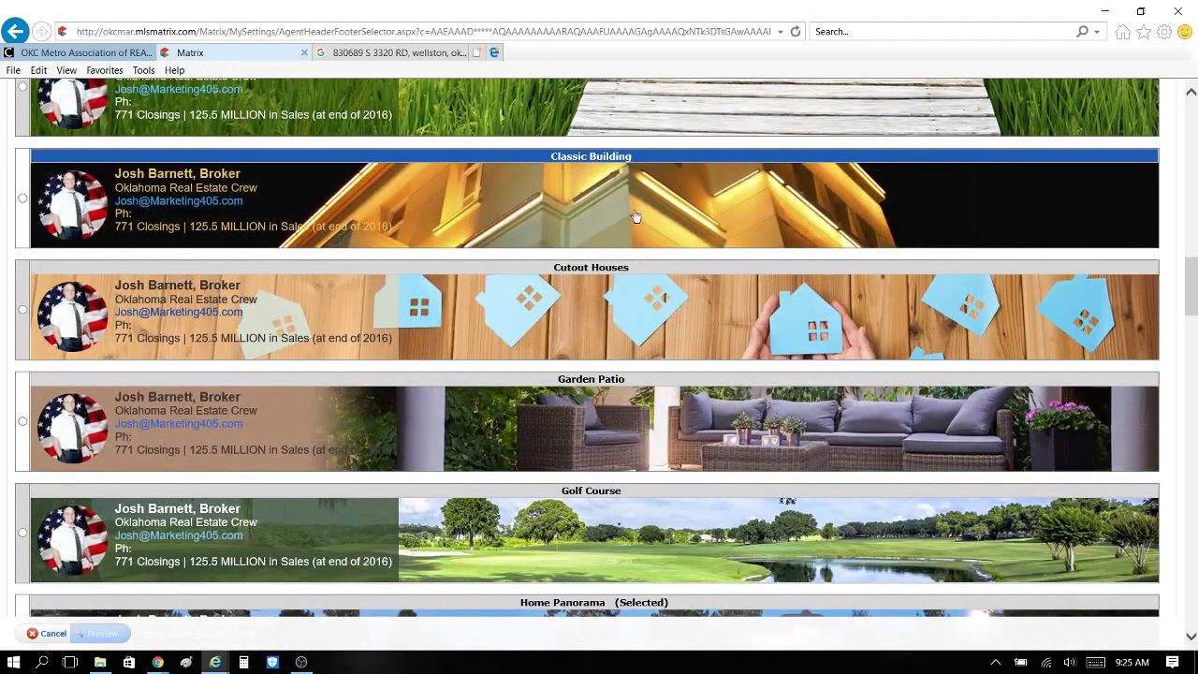
scroll(636, 216, "down", 1)
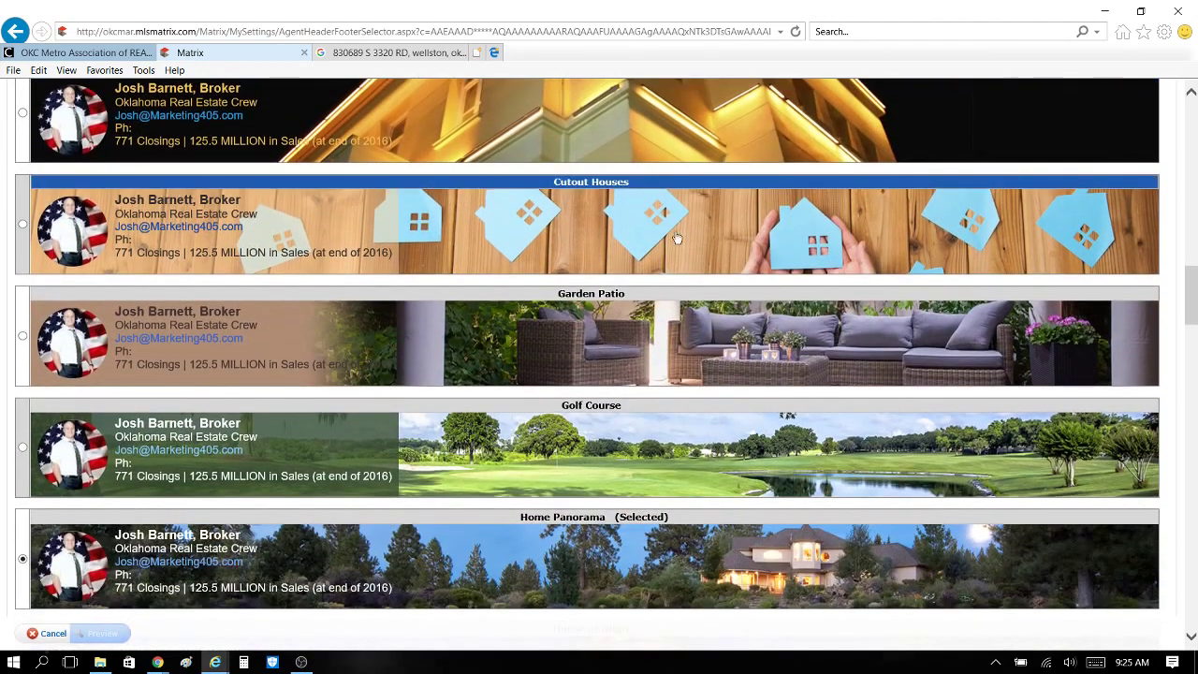
scroll(665, 242, "down", 1)
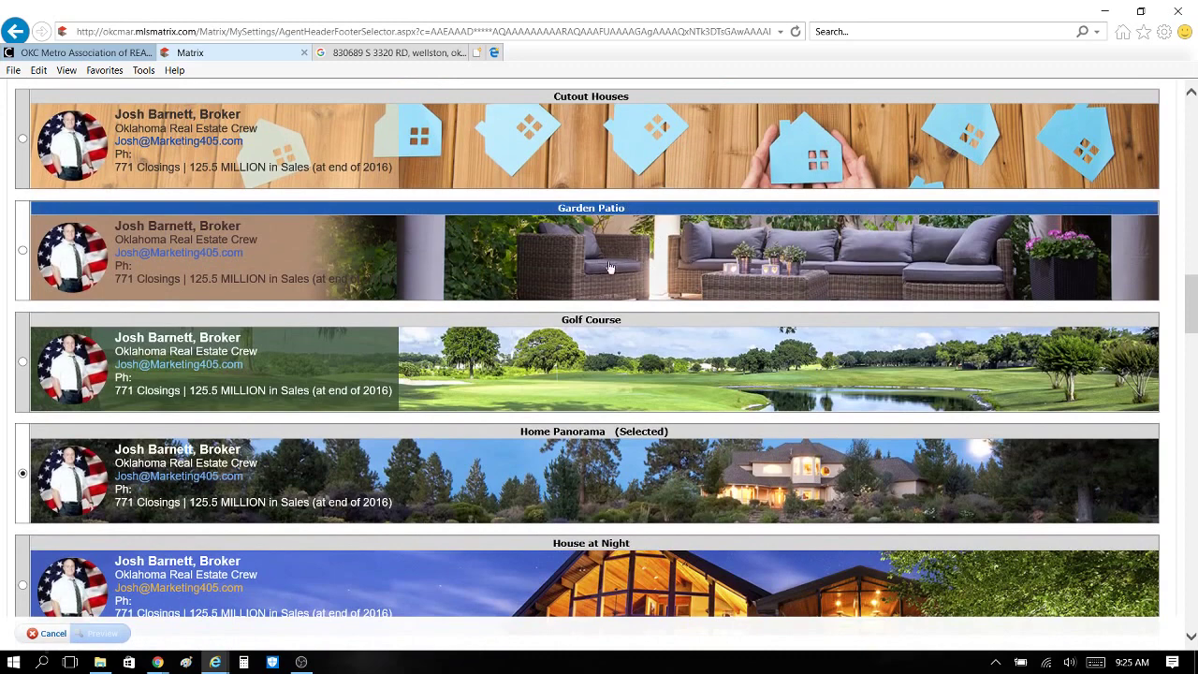
scroll(646, 260, "down", 2)
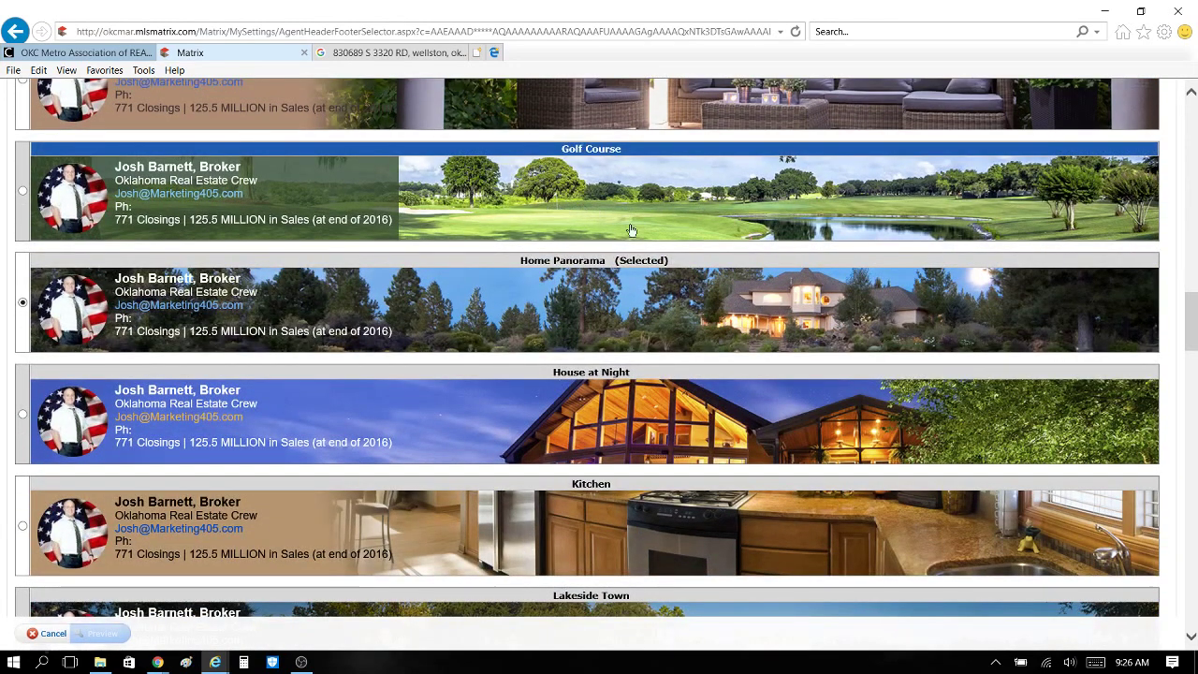
scroll(608, 220, "down", 1)
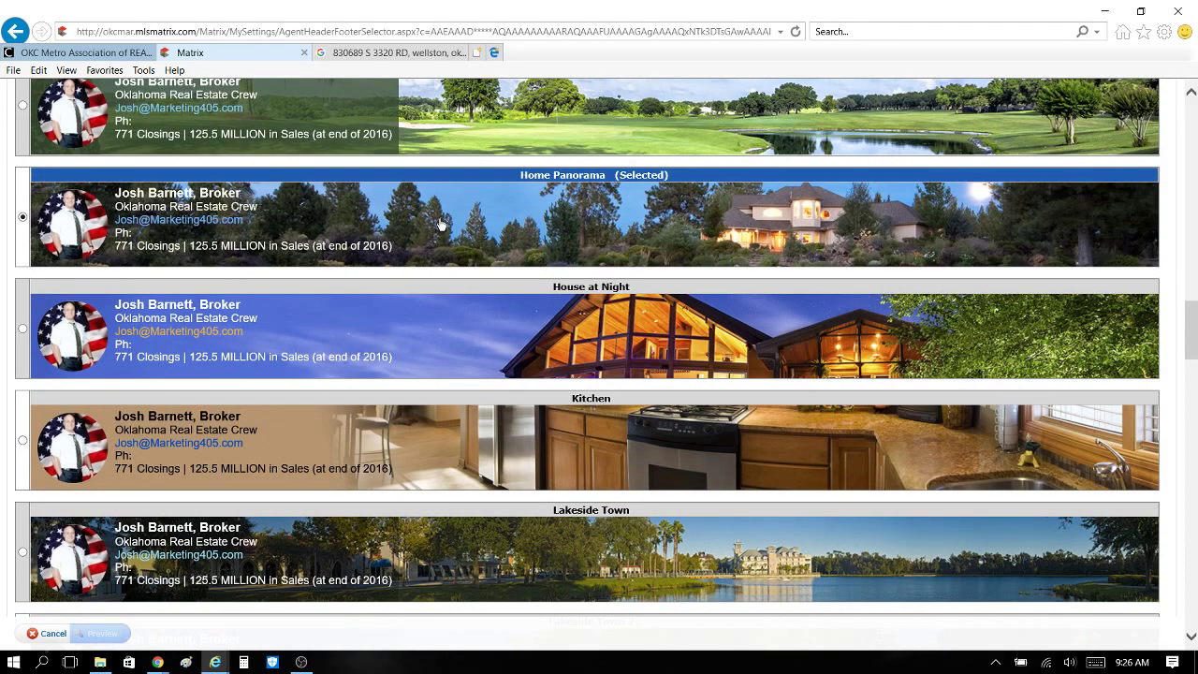
scroll(549, 239, "down", 1)
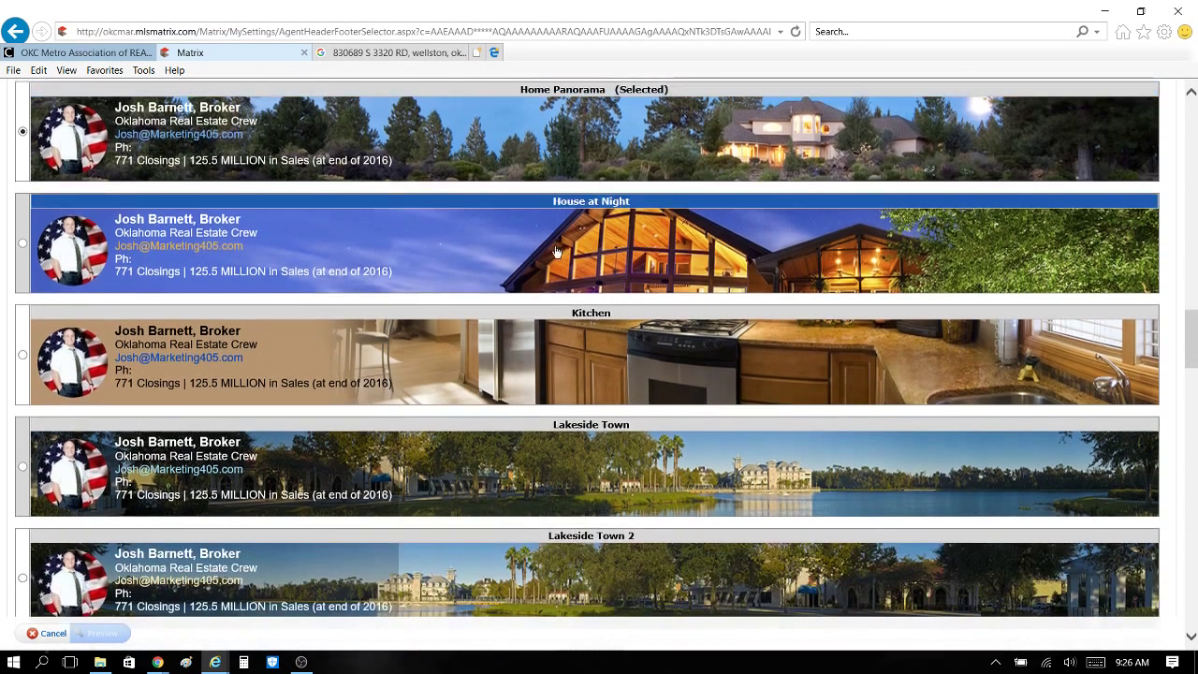
scroll(637, 262, "down", 1)
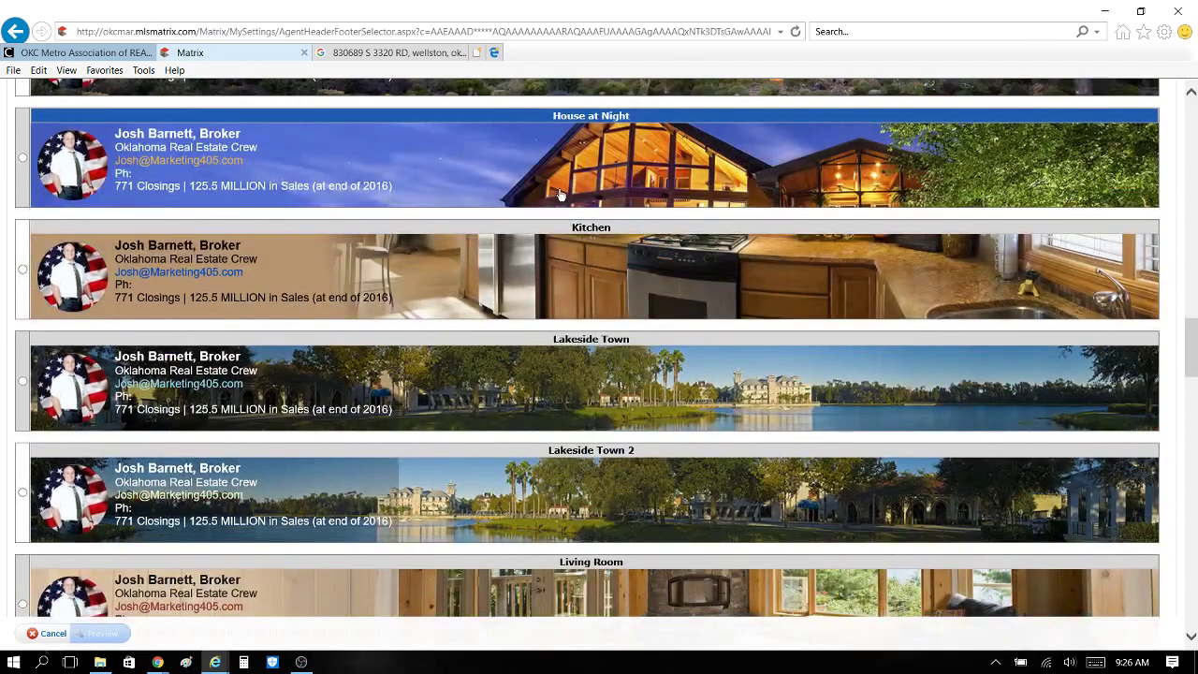
scroll(618, 267, "down", 1)
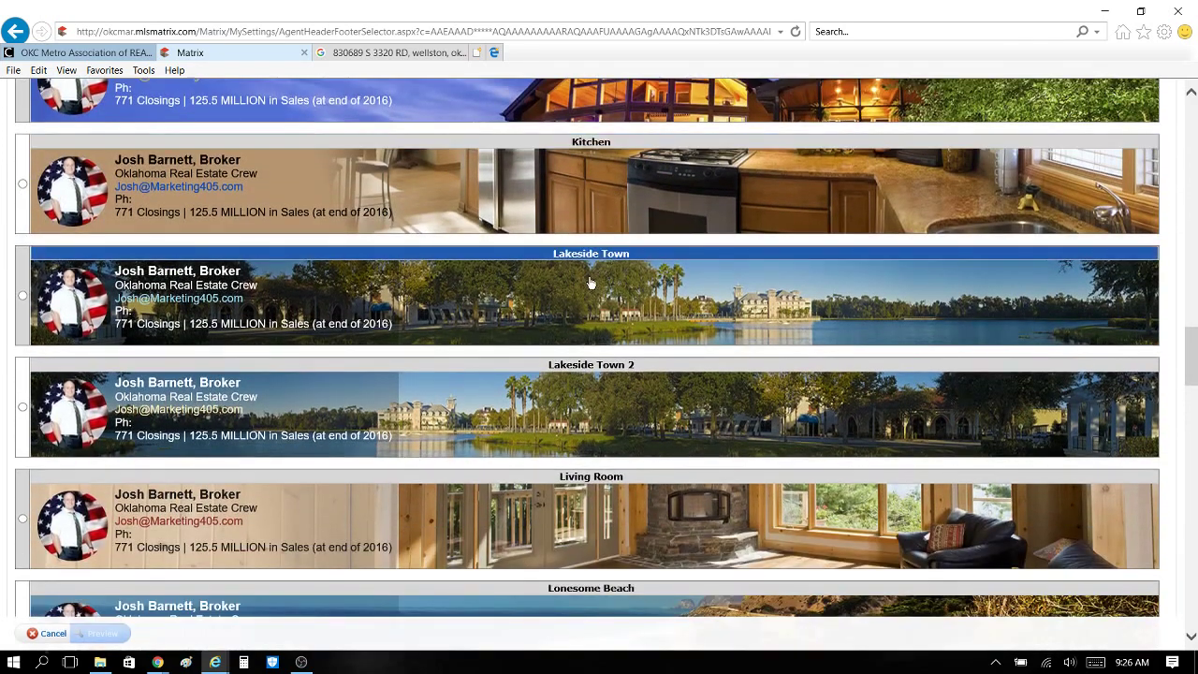
scroll(591, 285, "down", 1)
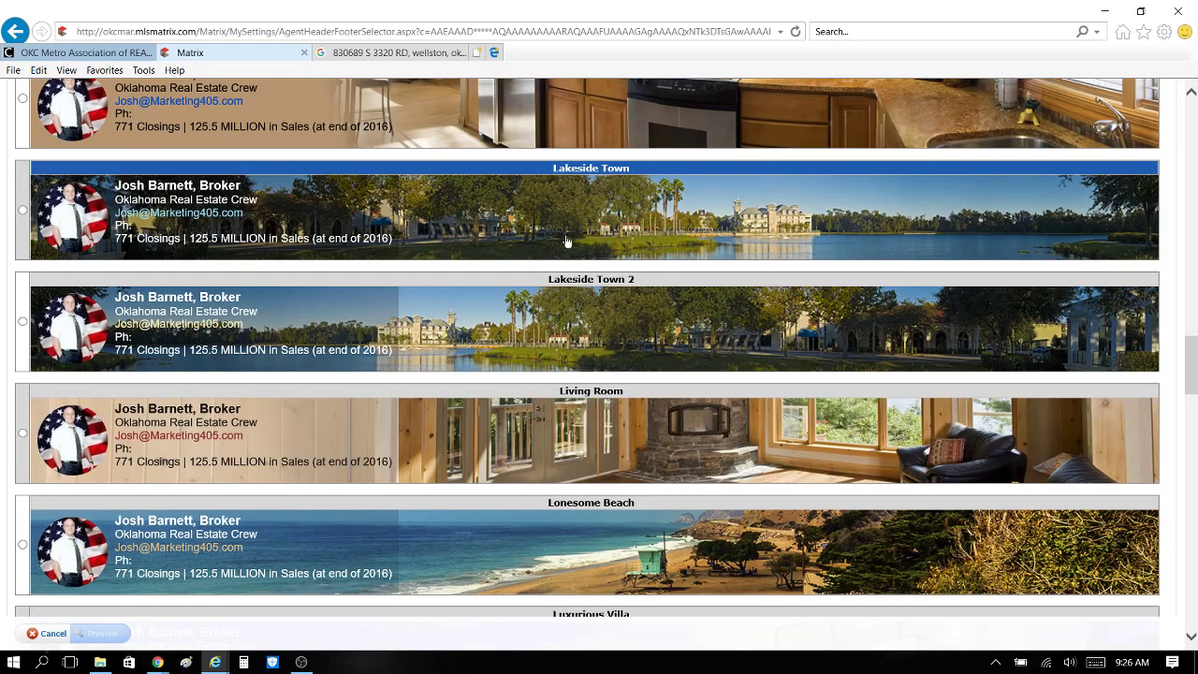
scroll(625, 263, "down", 1)
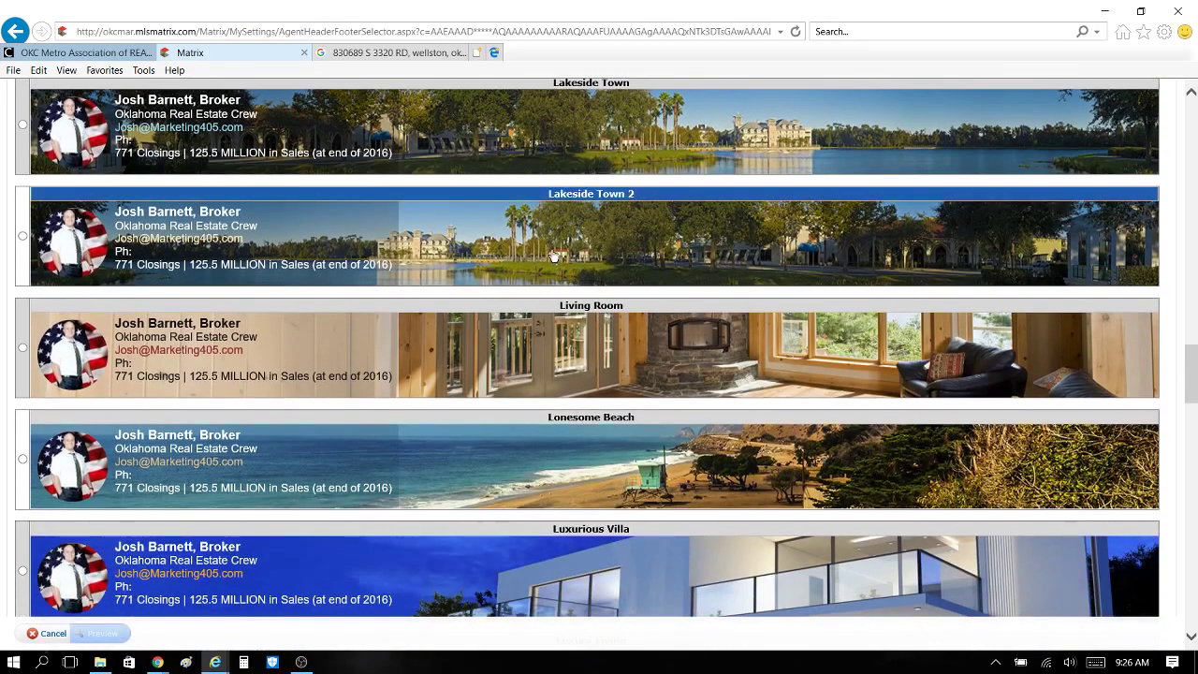
scroll(590, 253, "down", 1)
scroll(580, 270, "down", 1)
scroll(608, 273, "up", 4)
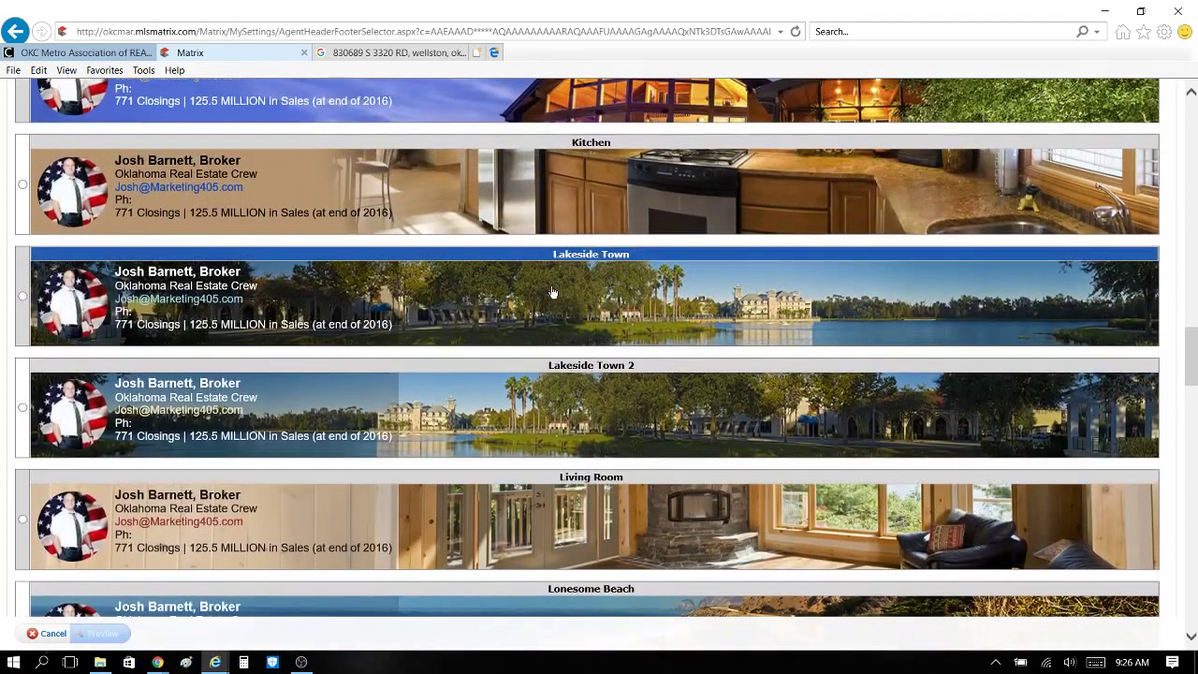
Step: Select Lakeside Town 2 as the portal header banner theme
left_click(577, 429)
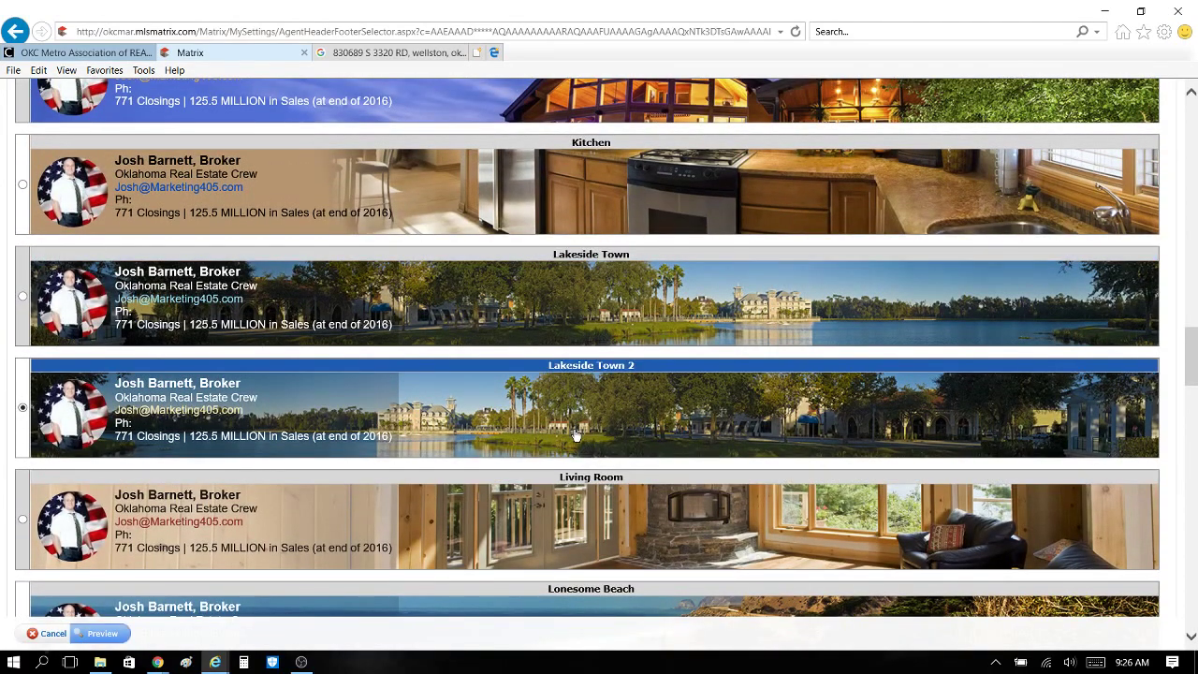
scroll(581, 412, "down", 3)
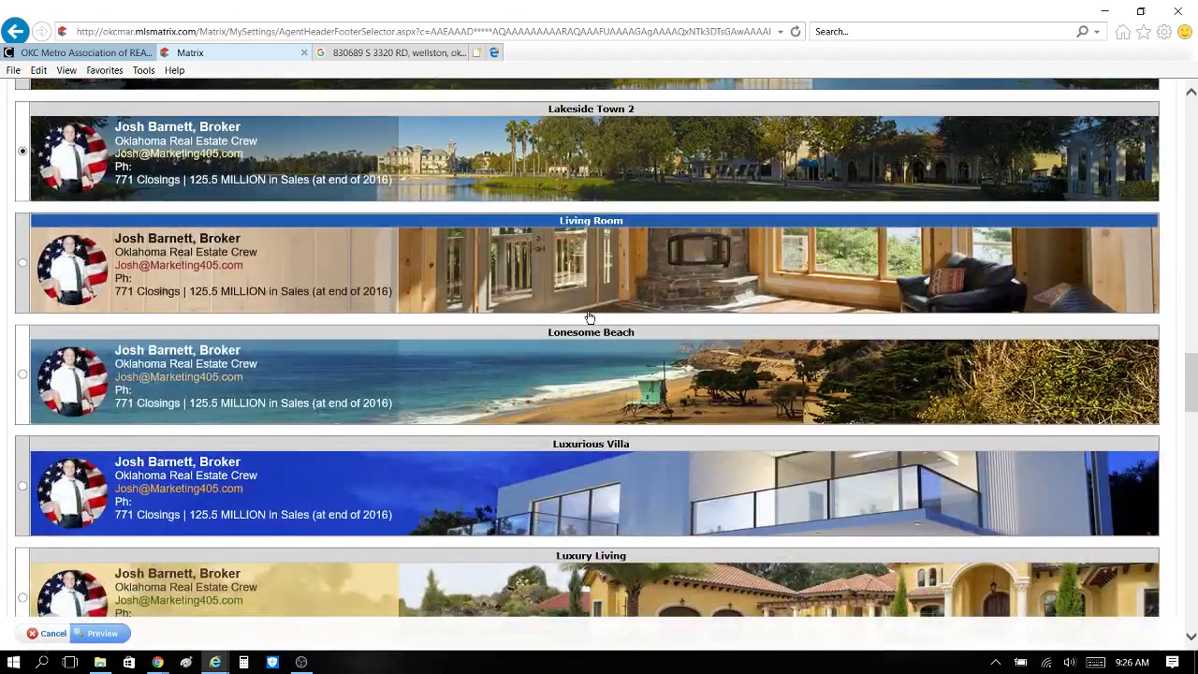
scroll(587, 324, "down", 1)
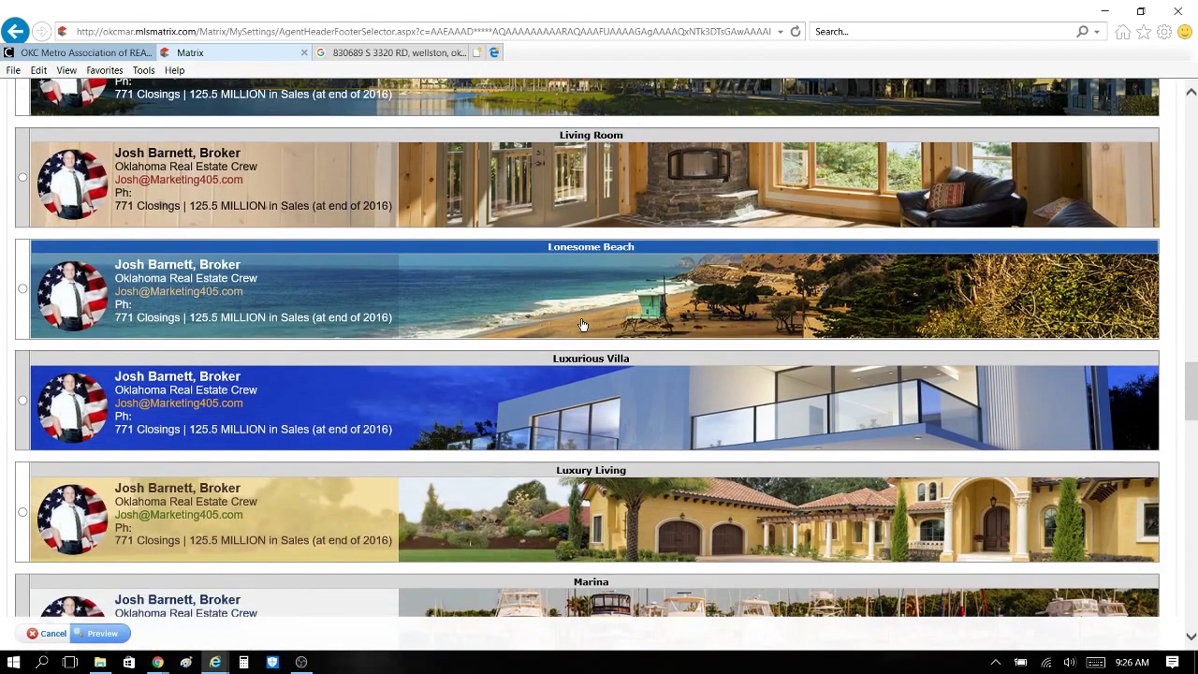
scroll(582, 325, "down", 3)
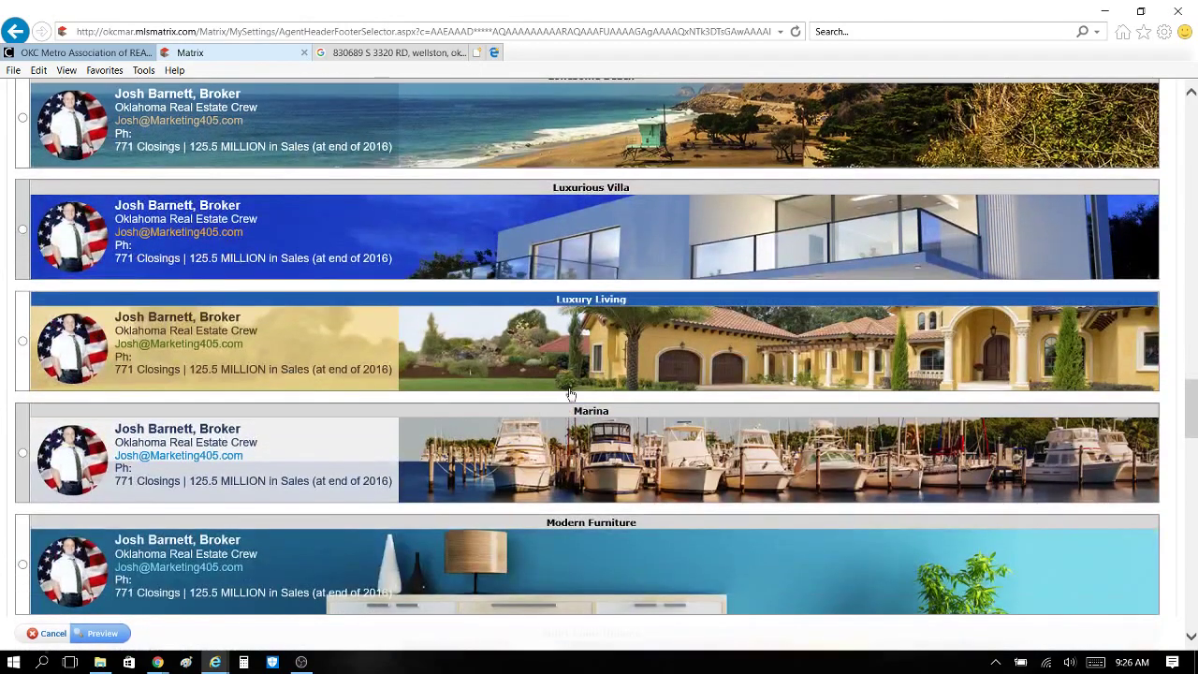
scroll(562, 369, "down", 3)
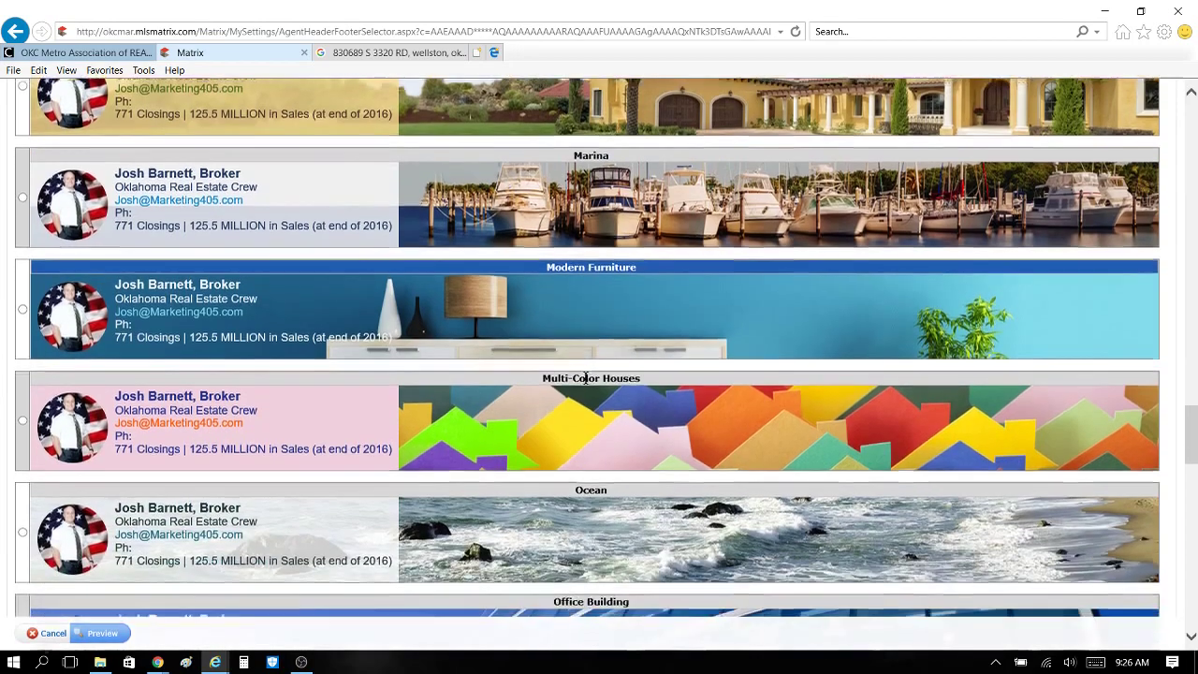
scroll(576, 359, "down", 2)
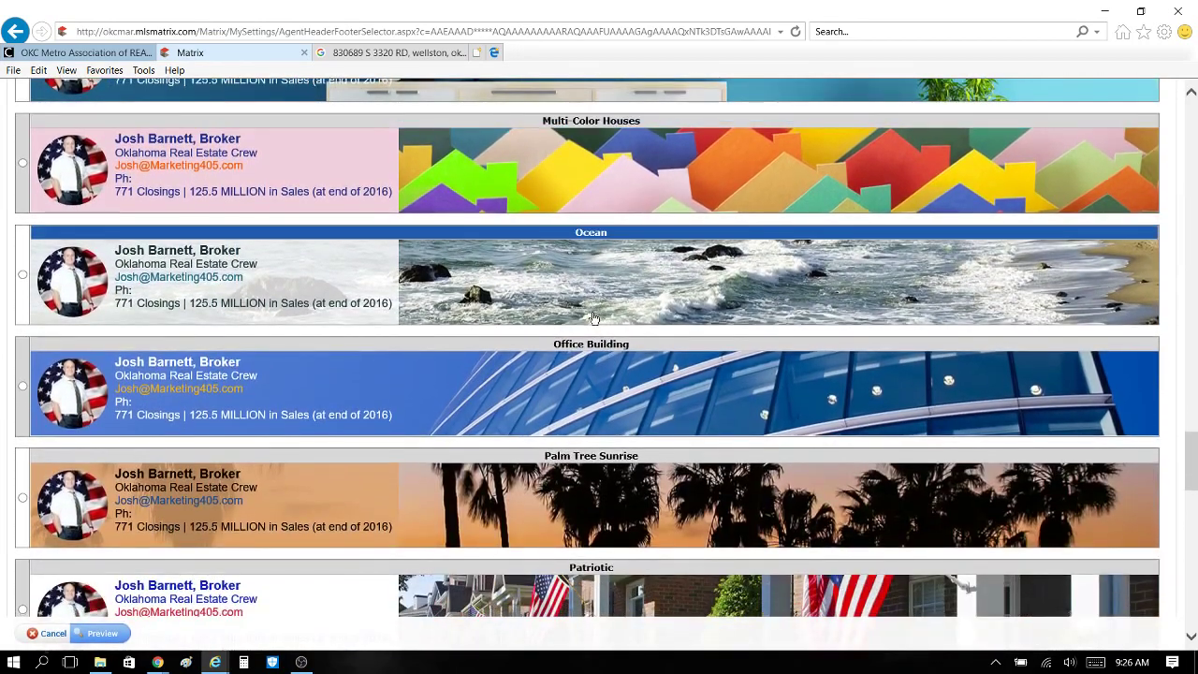
Step: Preview the Lakeside Town 2 banner from the bottom of the template list
scroll(679, 308, "down", 4)
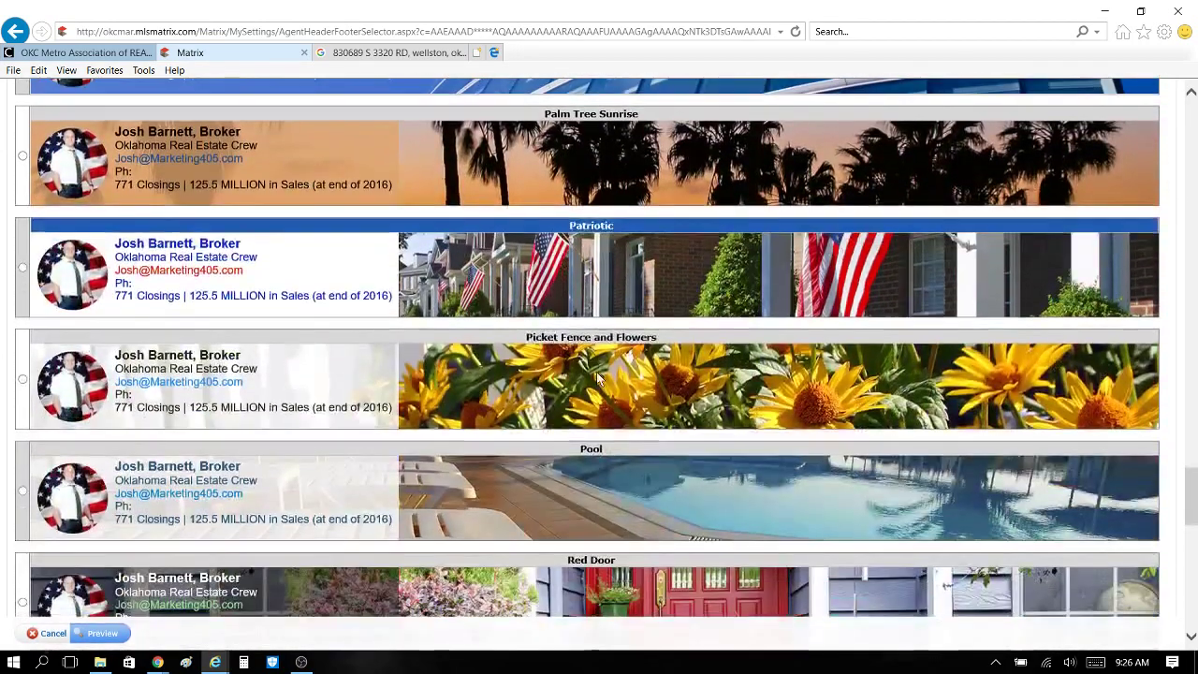
scroll(581, 371, "down", 3)
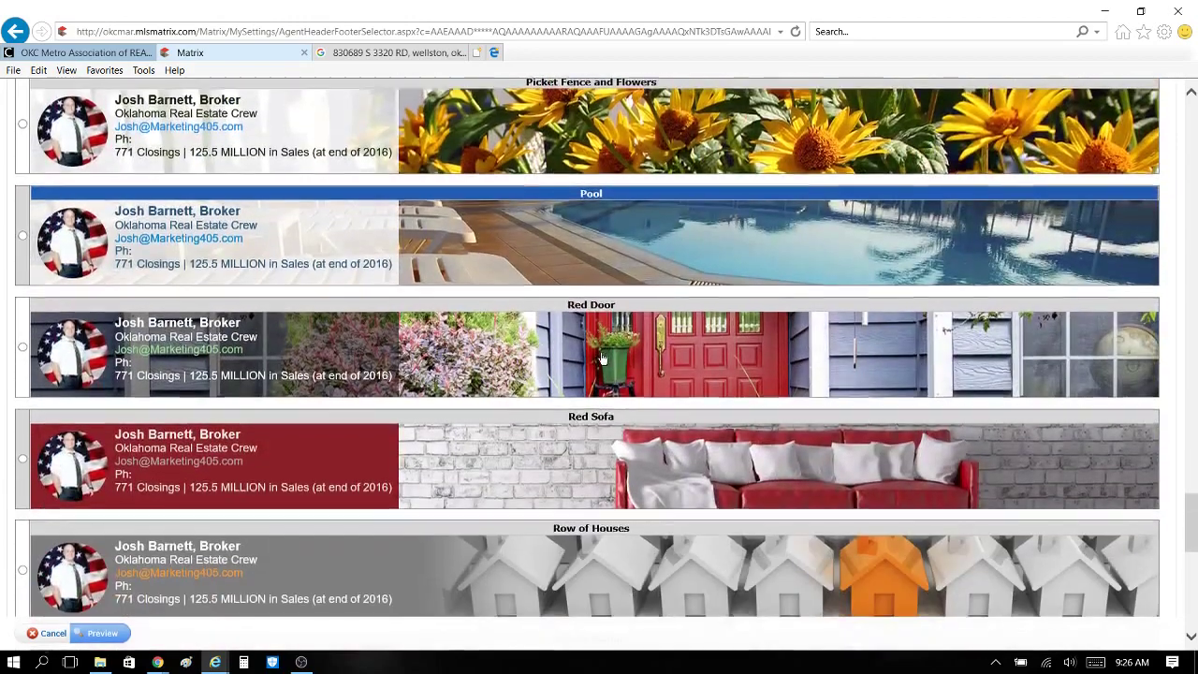
scroll(604, 361, "down", 3)
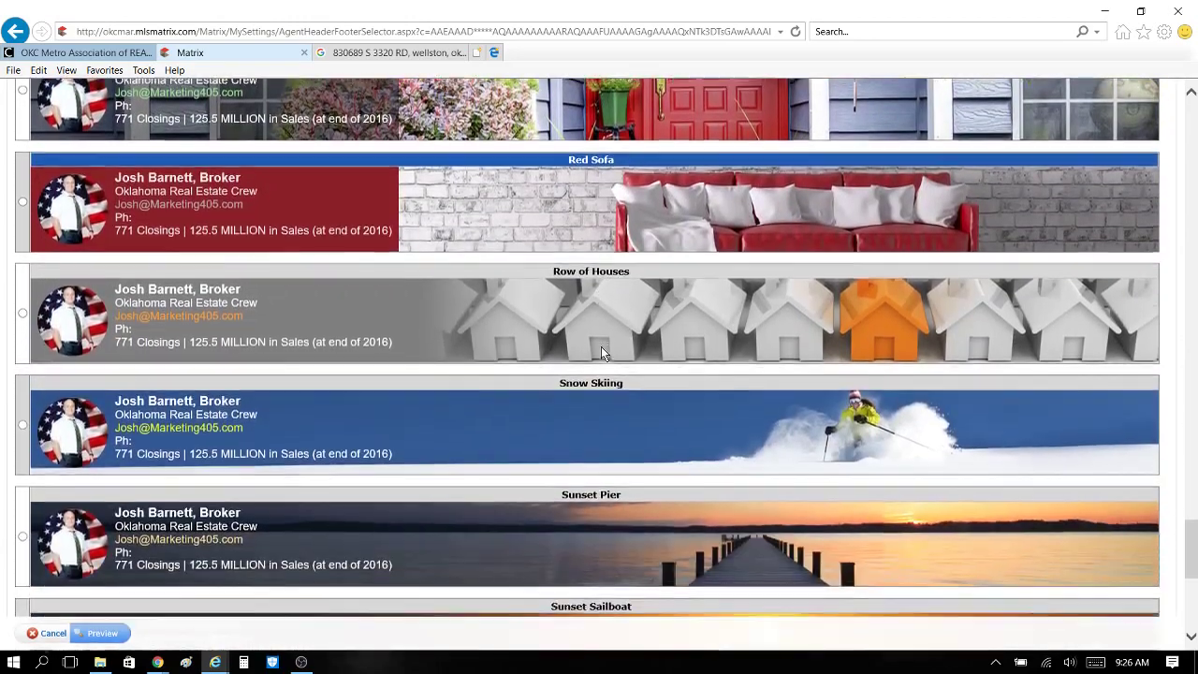
scroll(603, 352, "down", 1)
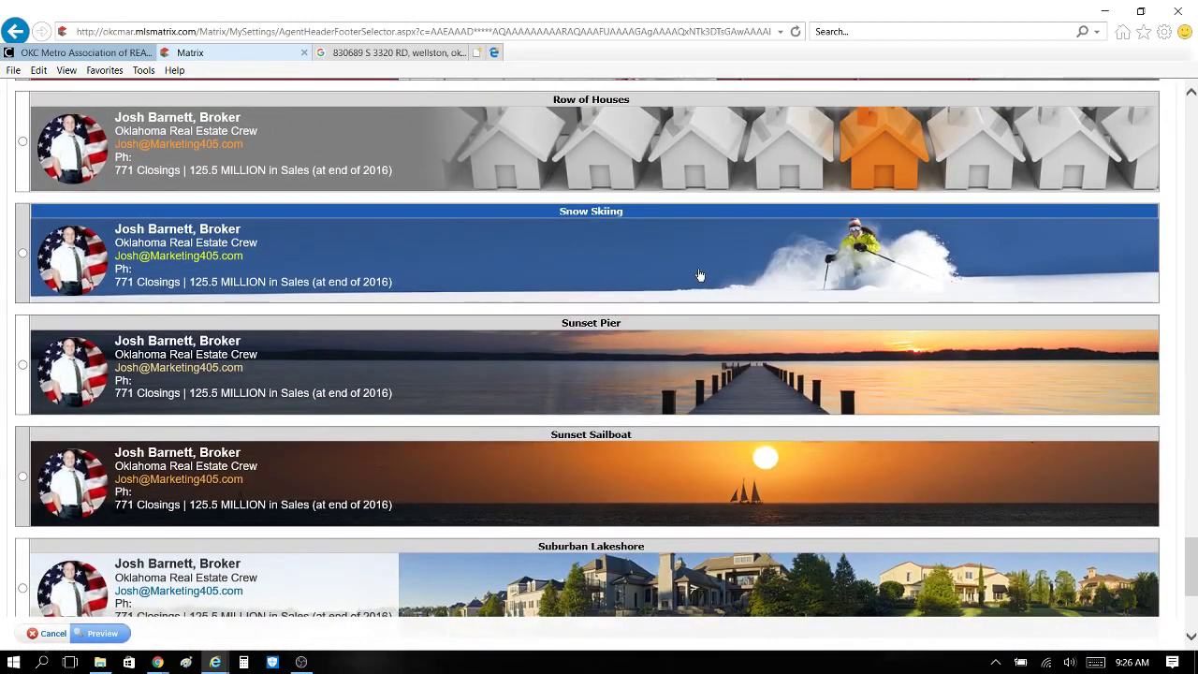
scroll(697, 273, "down", 2)
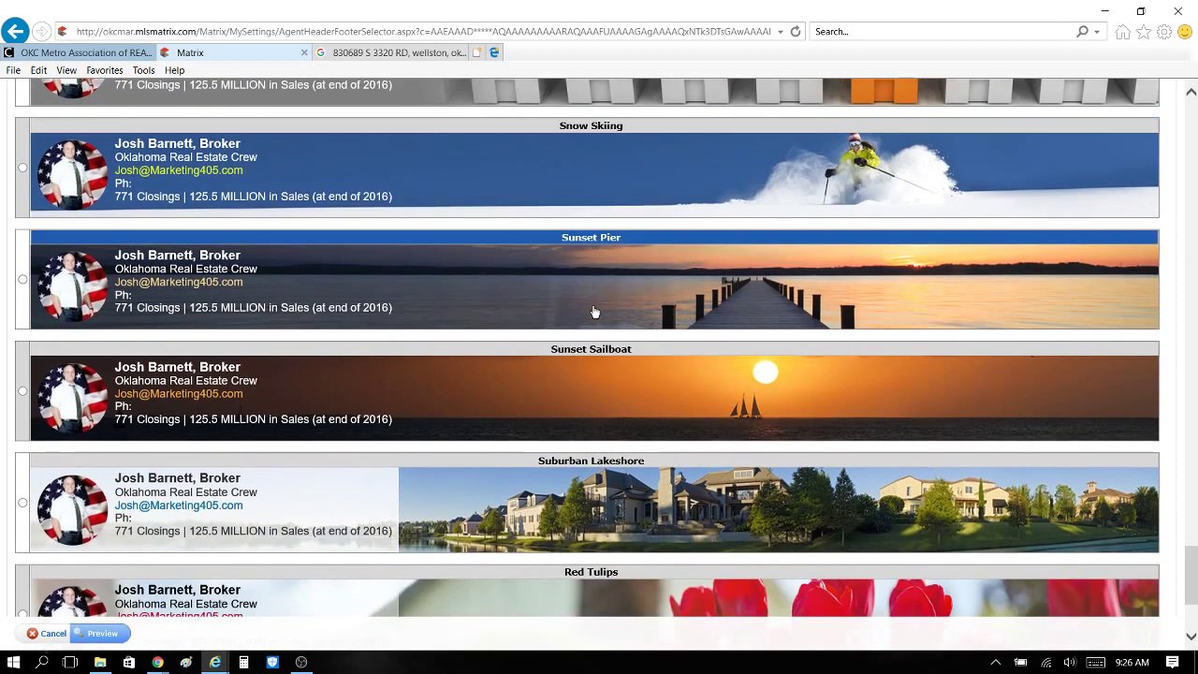
scroll(600, 313, "down", 2)
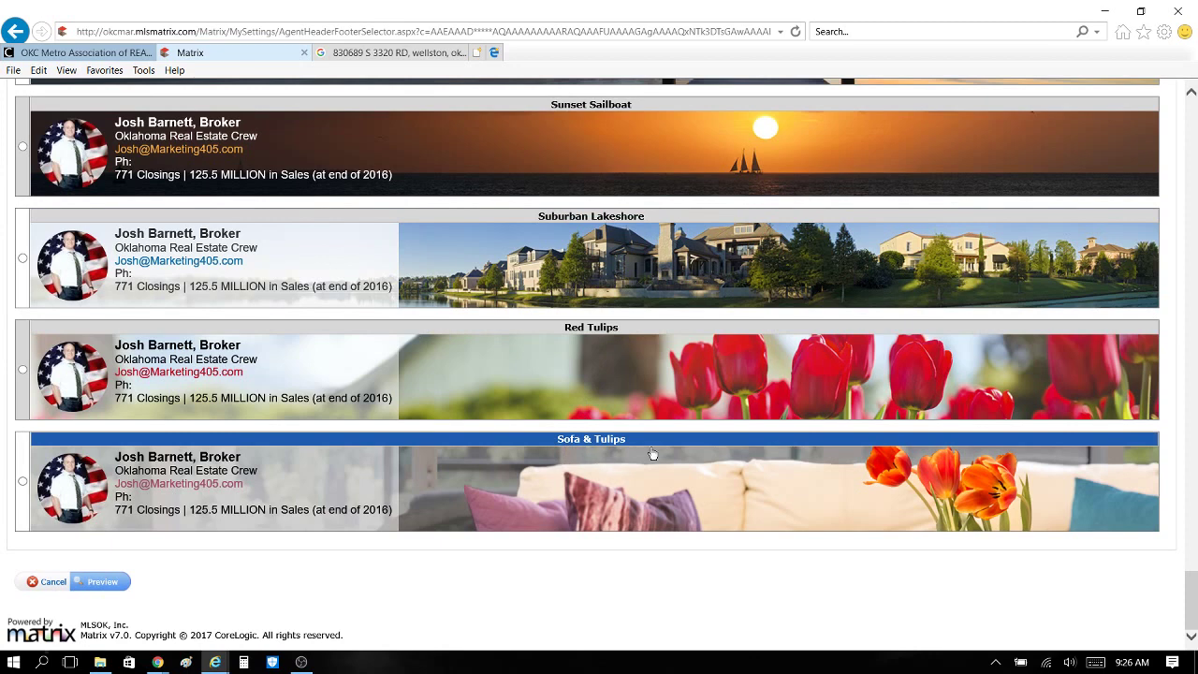
left_click(103, 582)
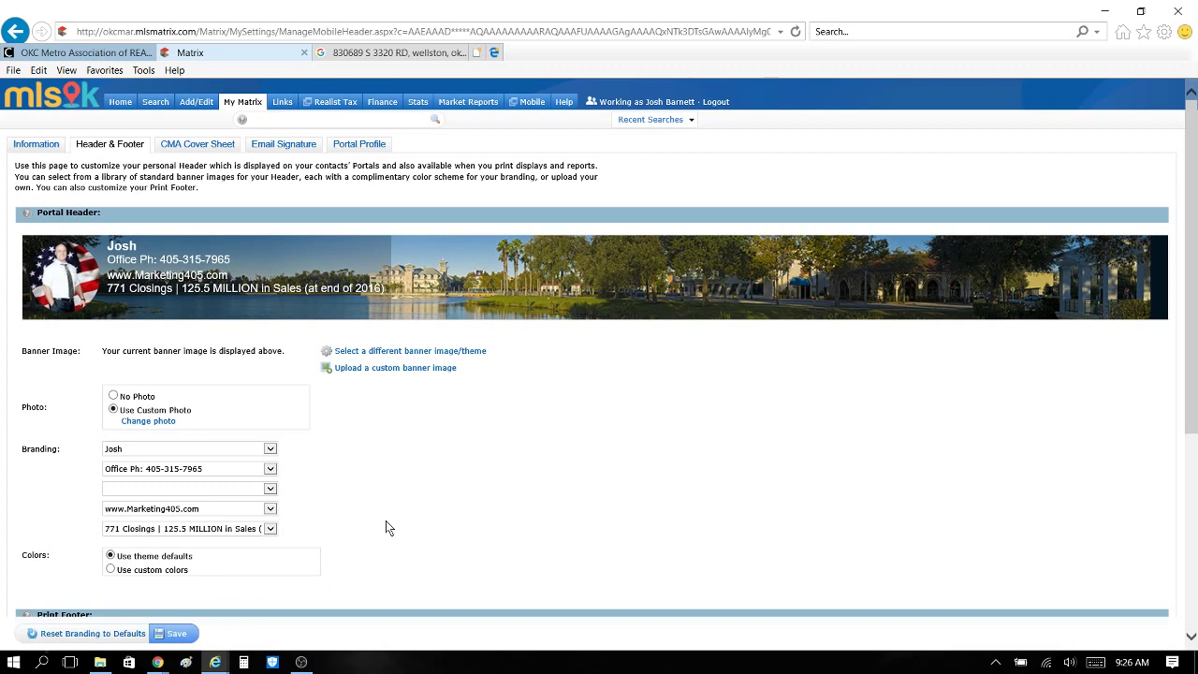
Step: Save the Header & Footer settings with the Lakeside Town 2 banner and review the confirmation
scroll(386, 528, "down", 1)
left_click(177, 634)
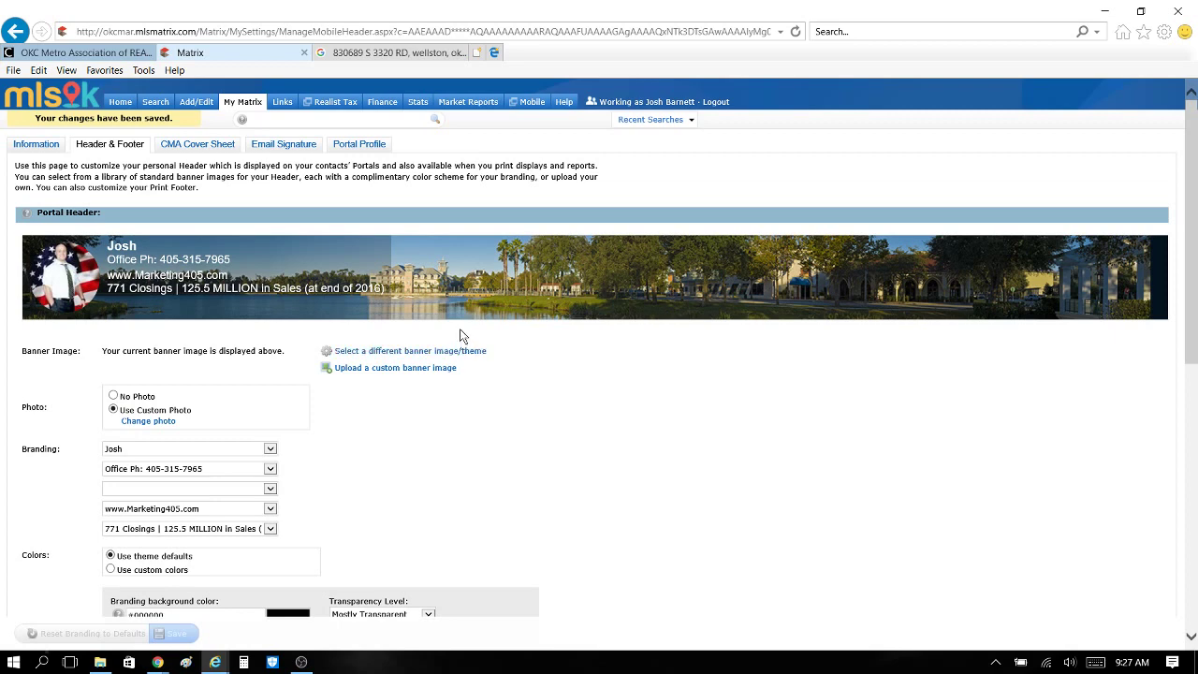
scroll(574, 458, "down", 4)
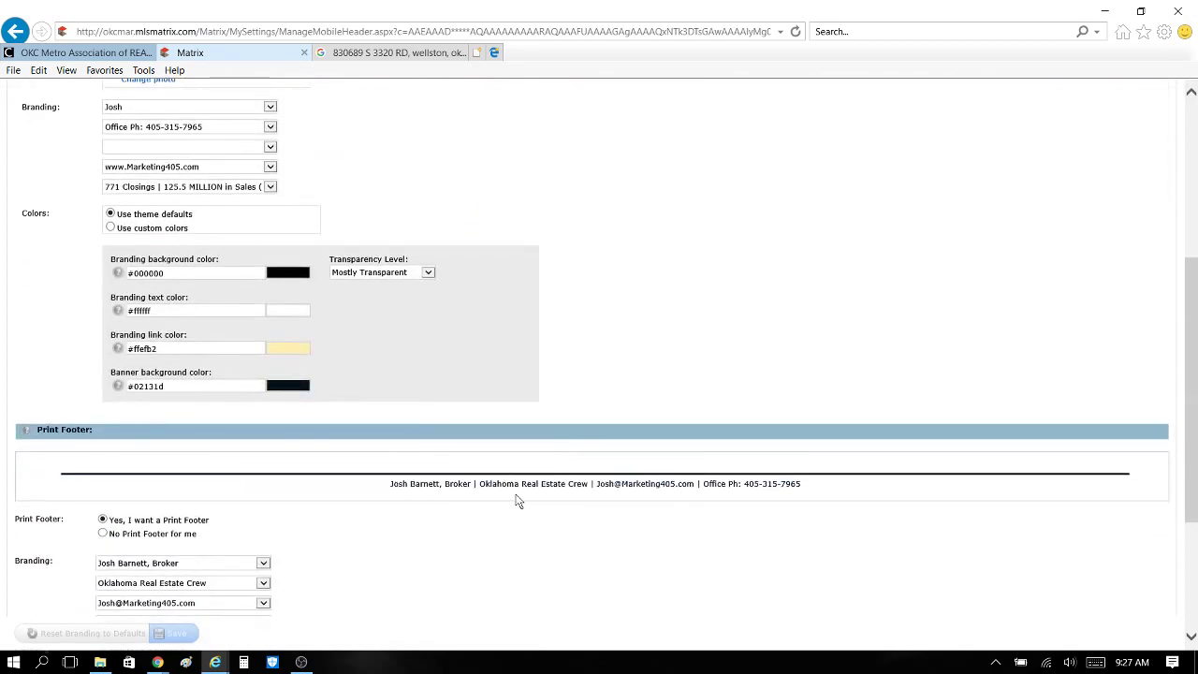
scroll(390, 521, "down", 1)
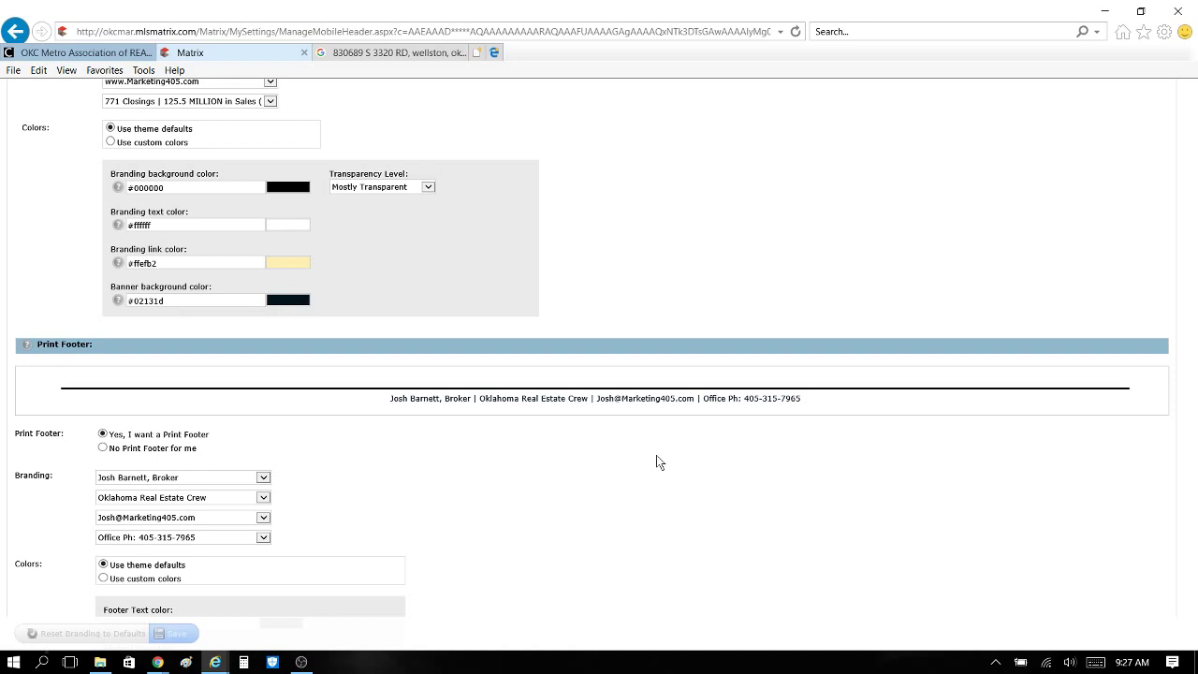
scroll(636, 501, "up", 5)
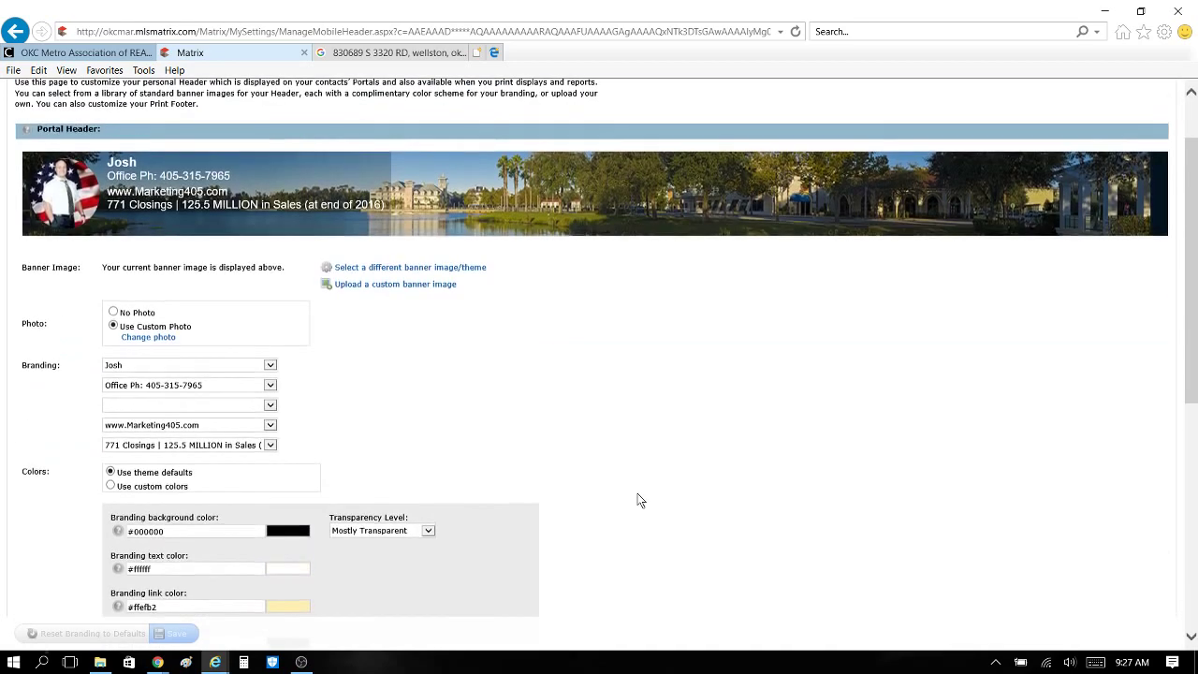
scroll(628, 501, "down", 3)
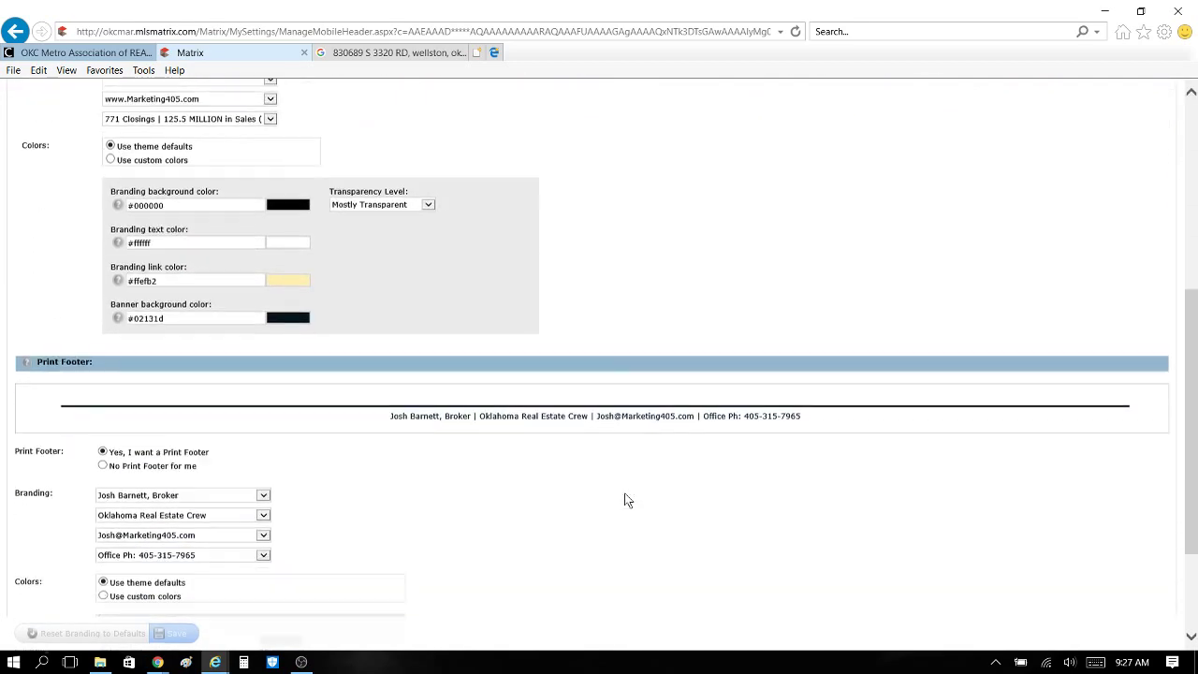
scroll(628, 501, "up", 3)
scroll(628, 501, "up", 2)
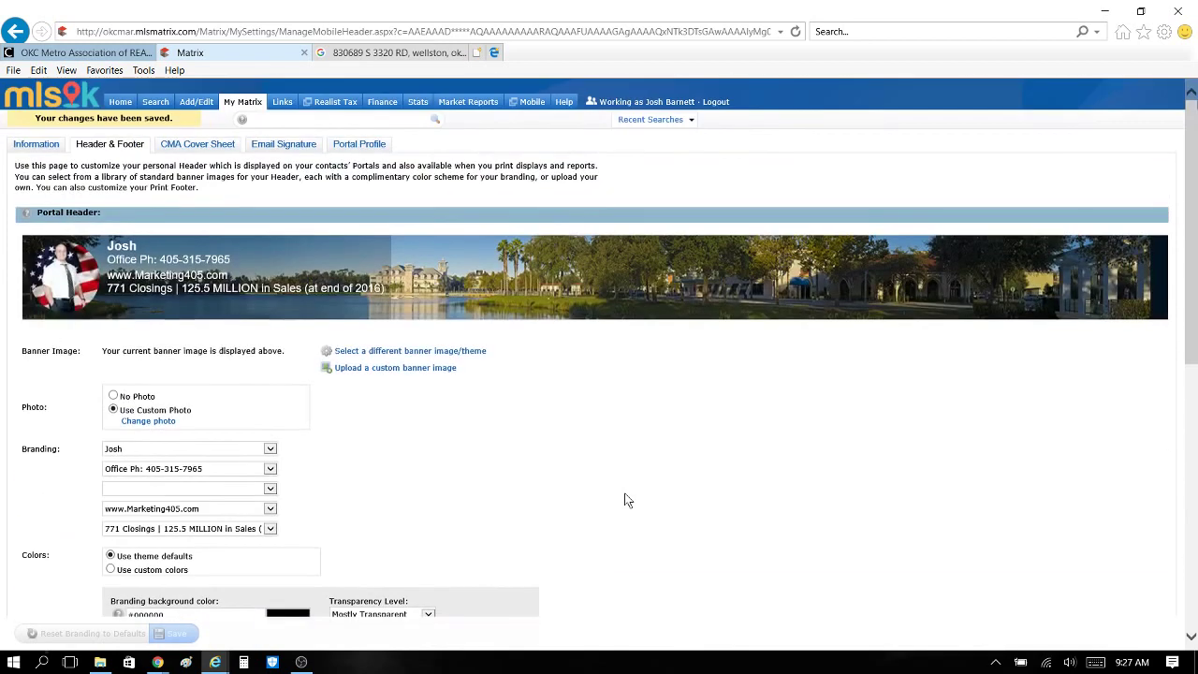